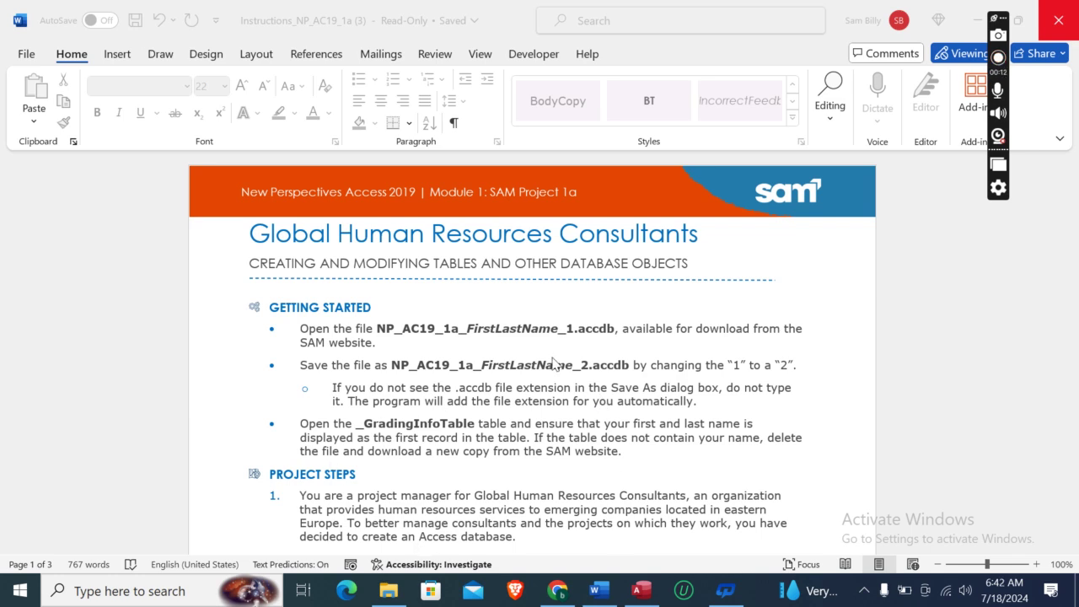
- Scroll the Word instructions to the Country table's Project Steps, then bring the Access database forward
click(876, 343)
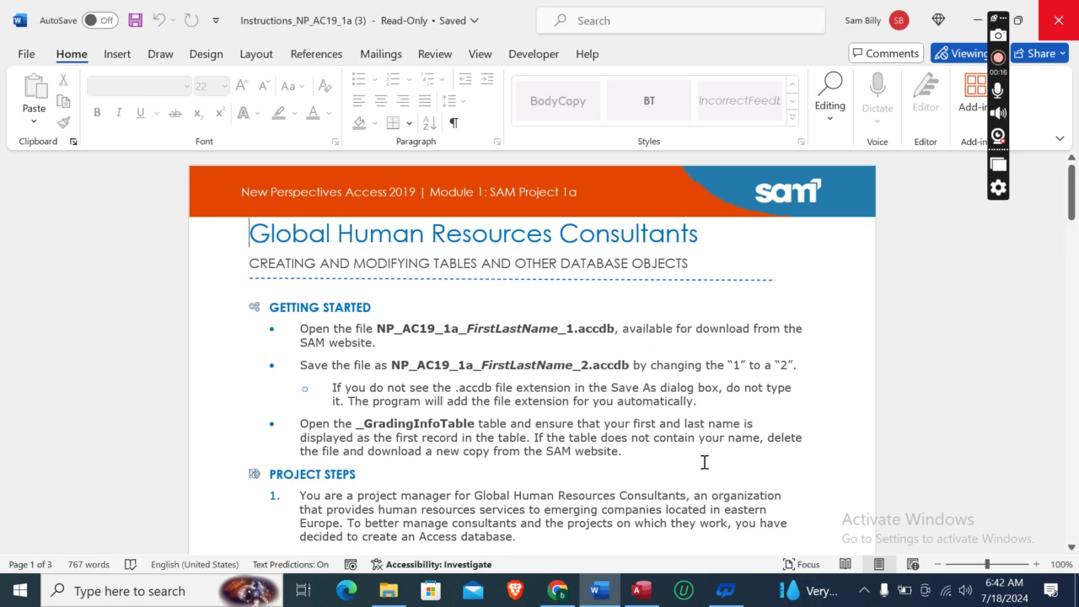
click(641, 592)
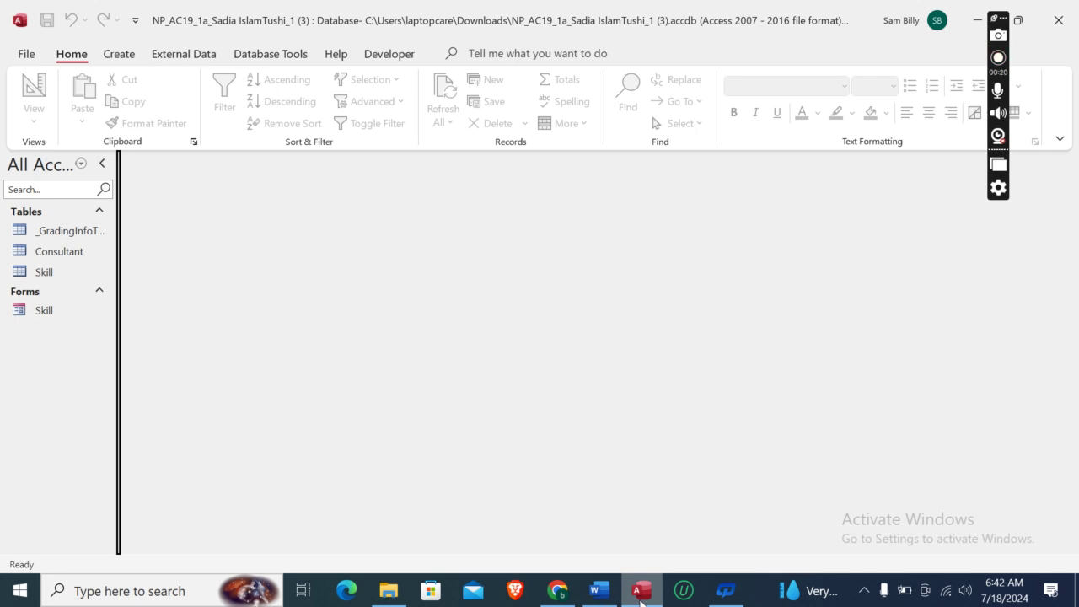
click(641, 594)
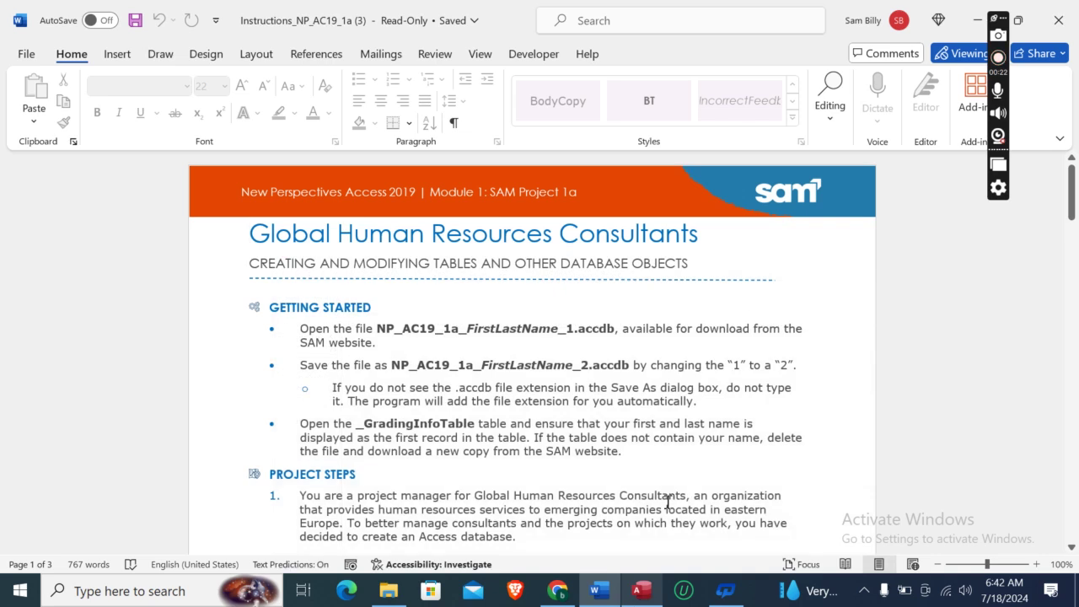
drag(1072, 213, 1075, 243)
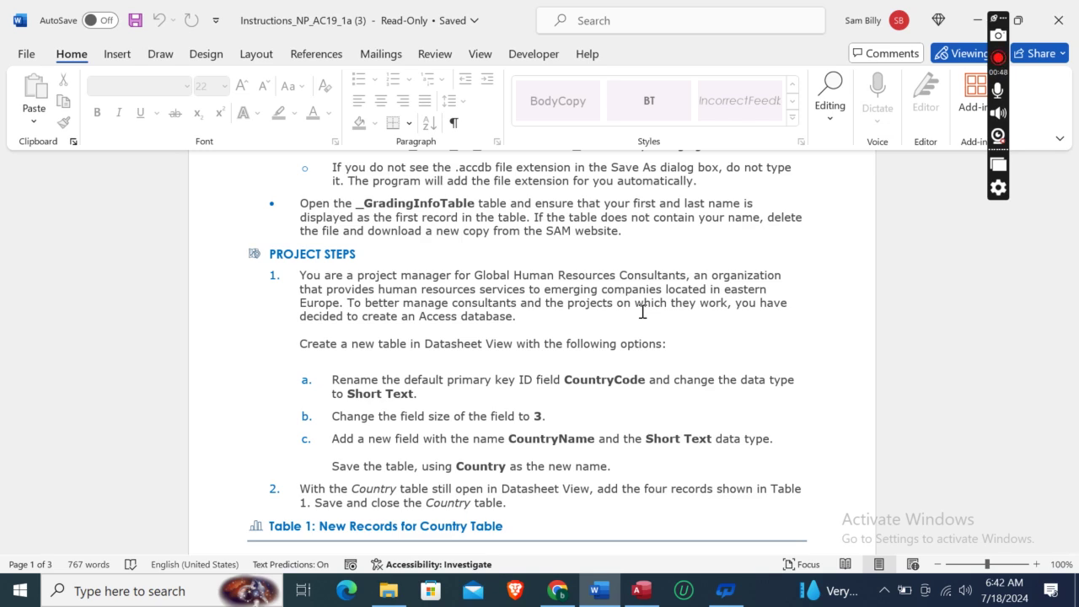
click(639, 595)
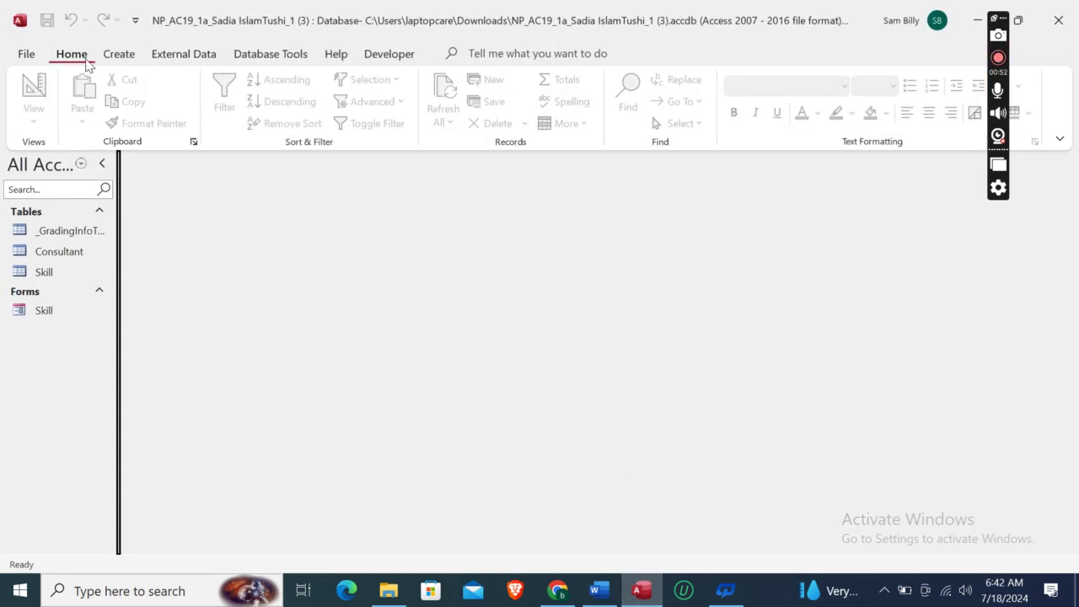
- Create a blank Table1 in Datasheet View using Create > Table
click(117, 54)
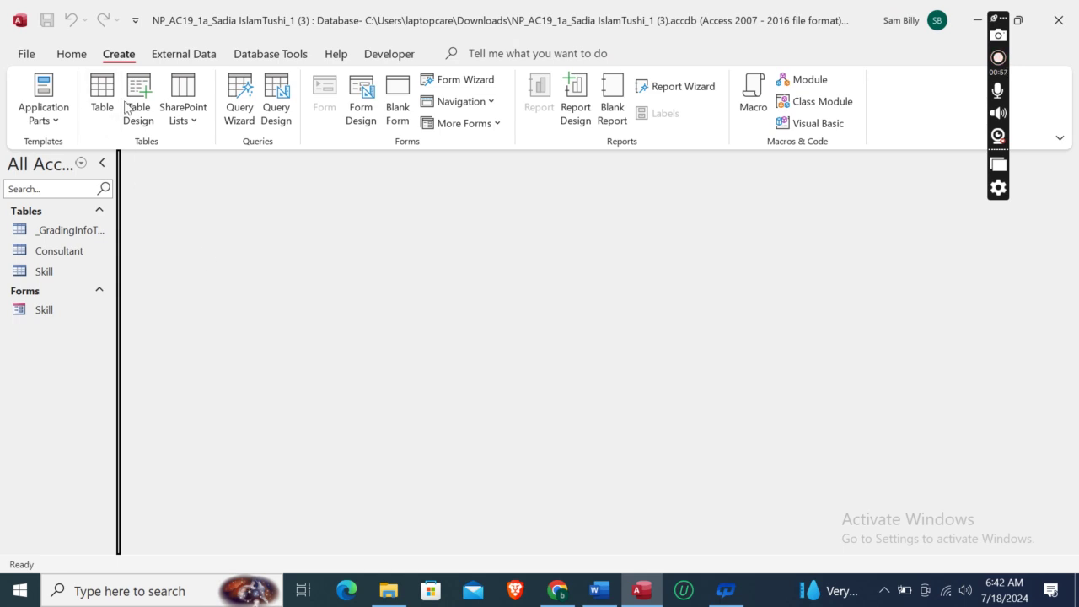
click(102, 109)
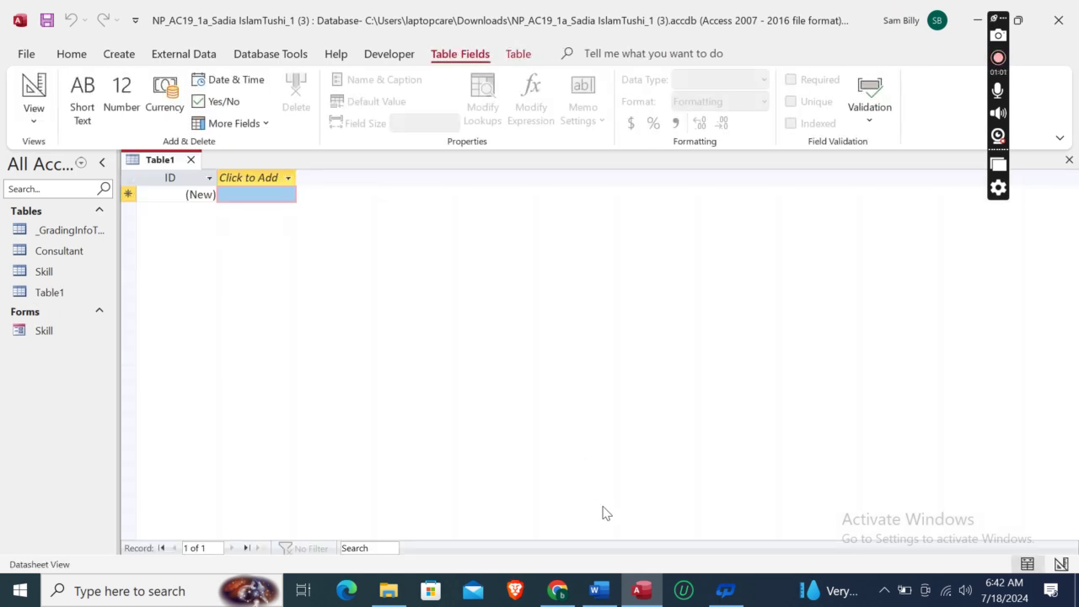
click(600, 592)
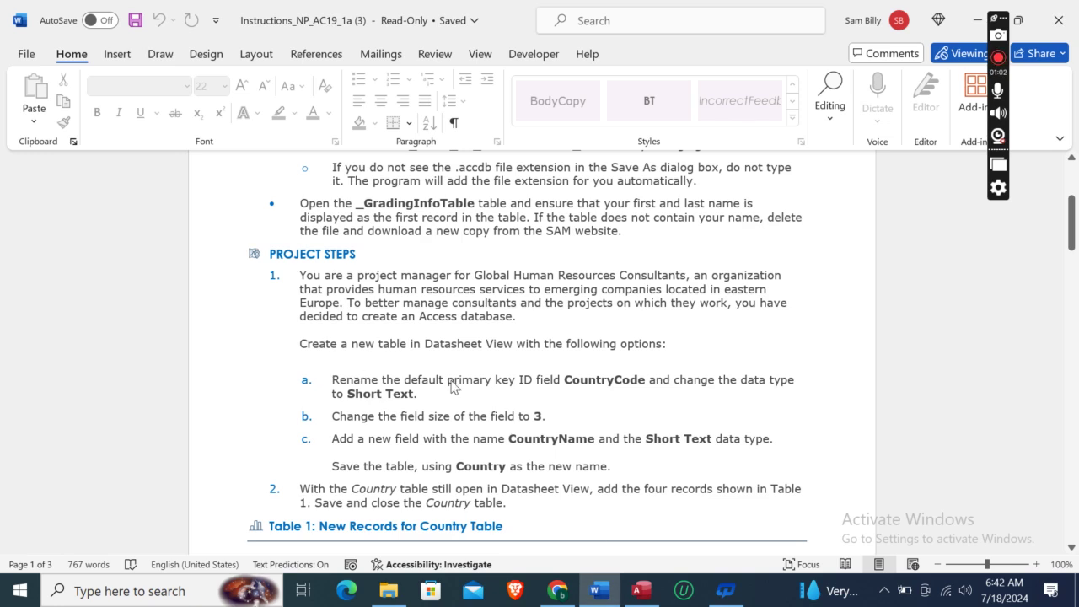
- Add a new Short Text Field1 column and change the ID field's data type to Short Text
double_click(565, 380)
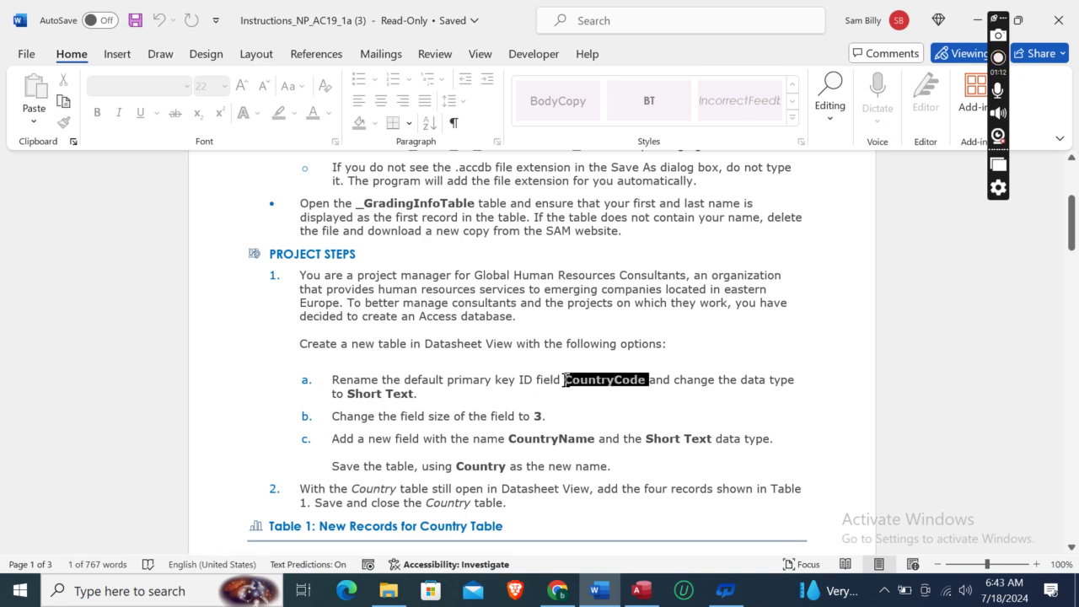
click(641, 590)
click(175, 178)
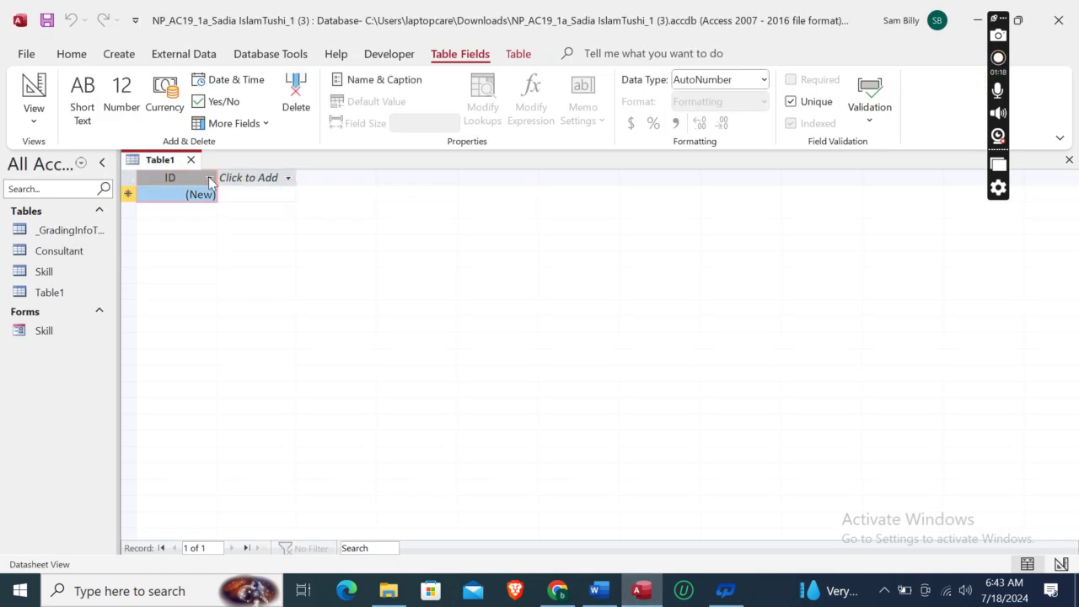
click(209, 178)
click(166, 184)
click(84, 121)
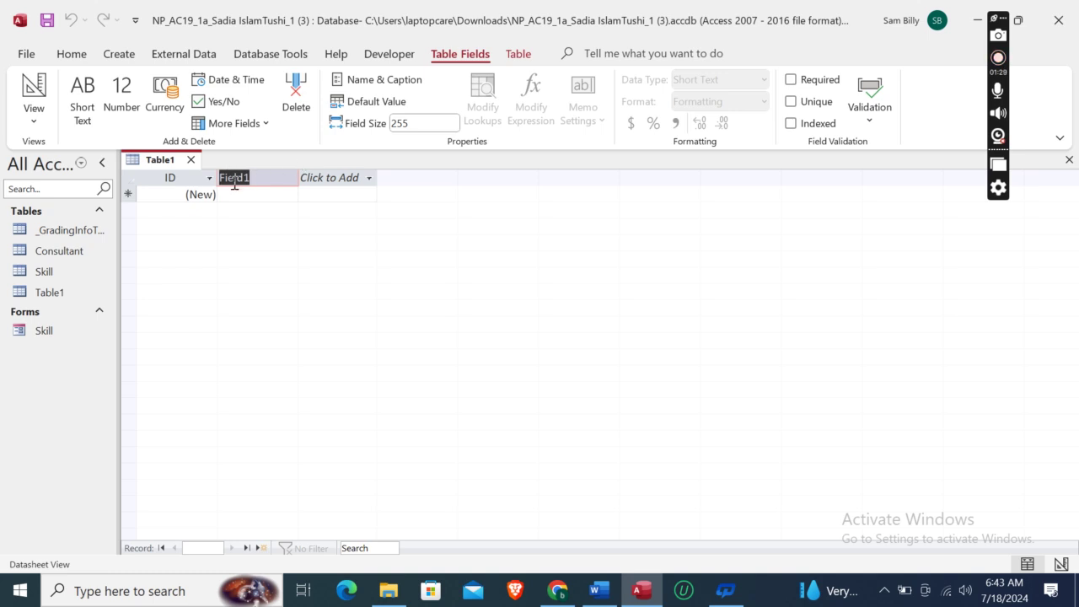
click(187, 180)
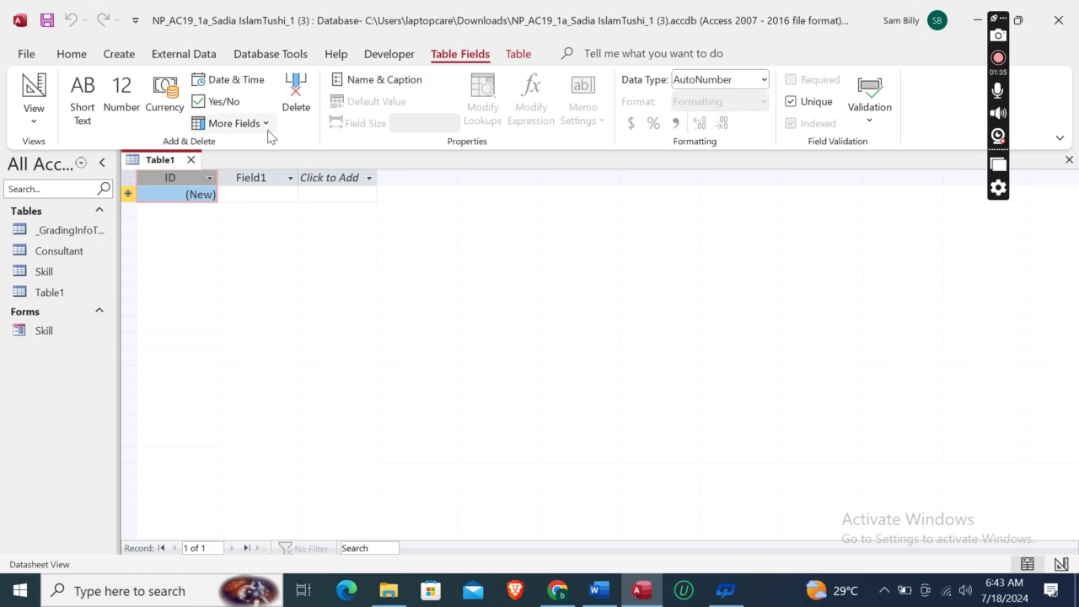
click(763, 80)
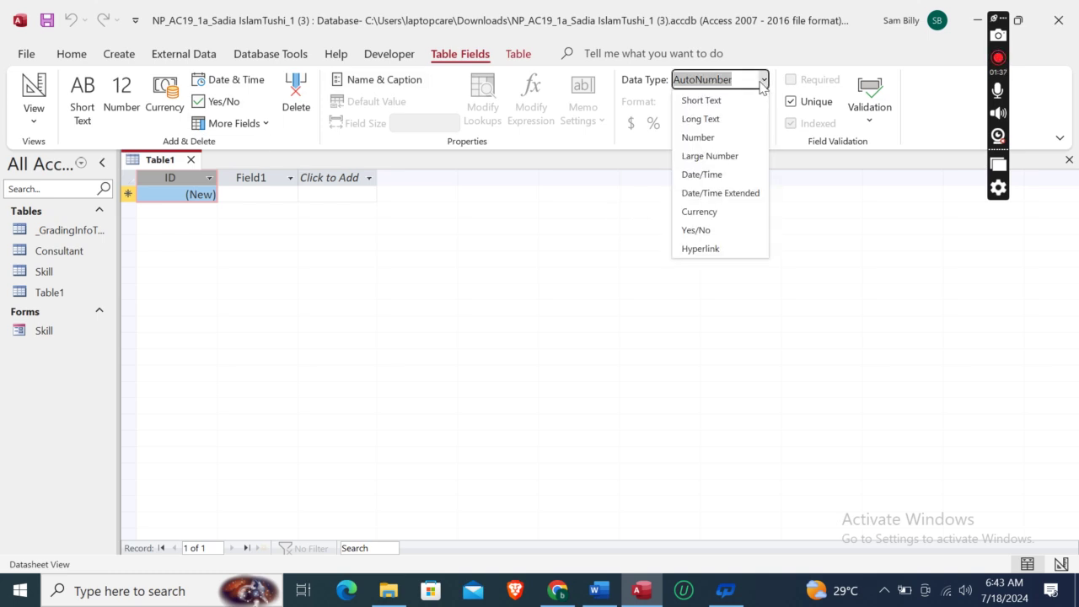
click(713, 103)
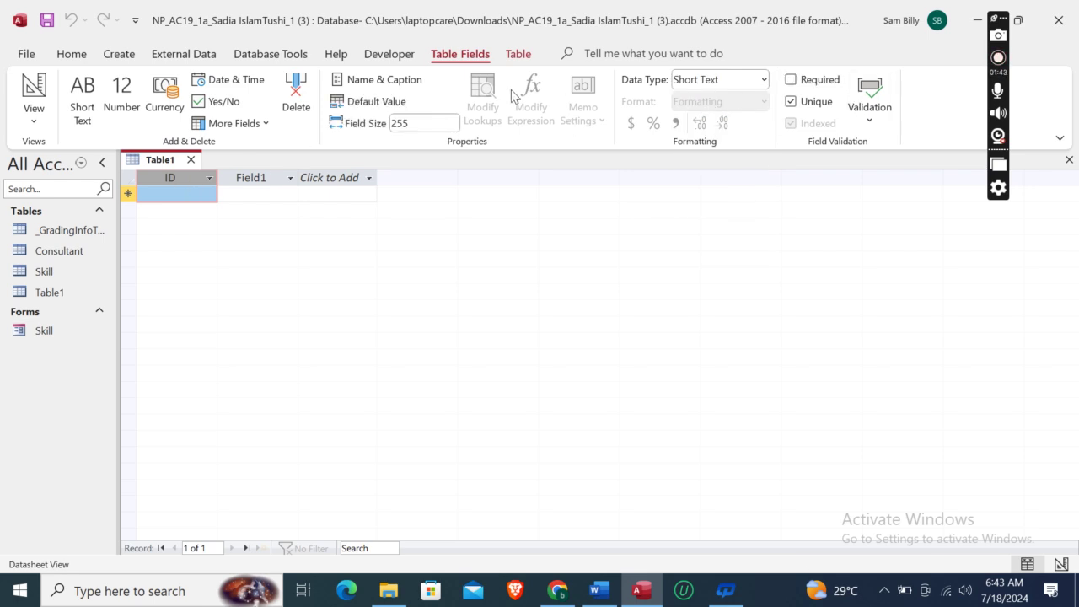
- Rename the ID field to CountryCode through Name & Caption
click(393, 84)
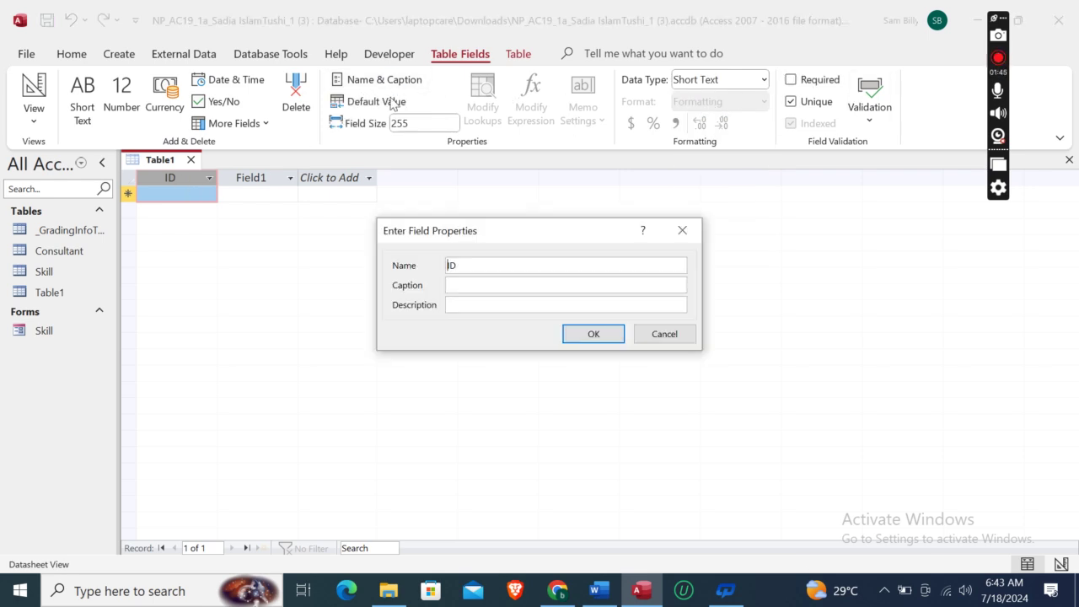
click(477, 268)
key(BackSpace)
key(BackSpace)
text(CountryCode)
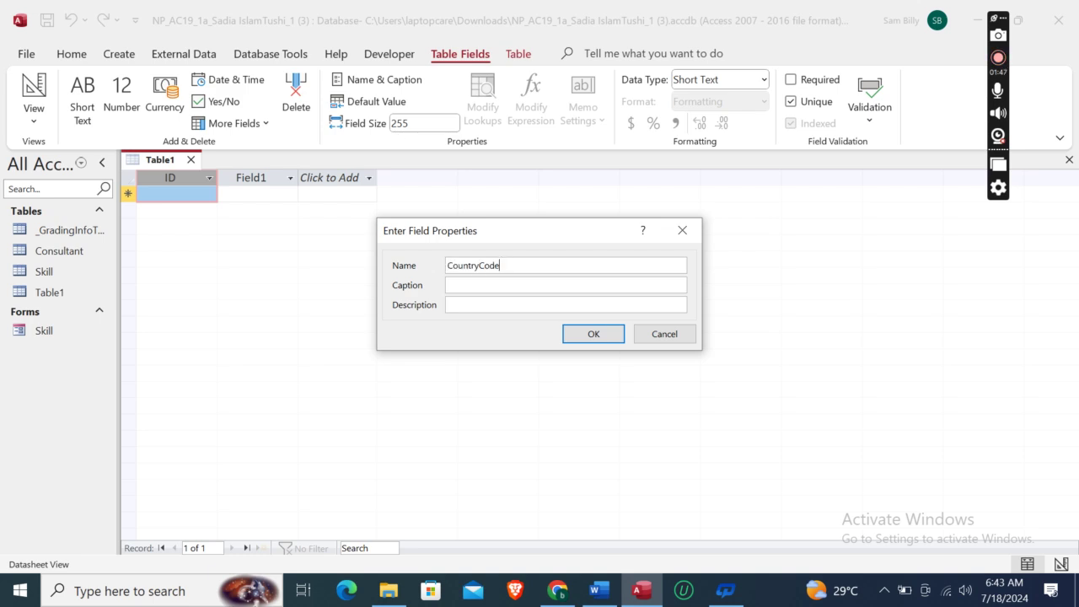
click(600, 338)
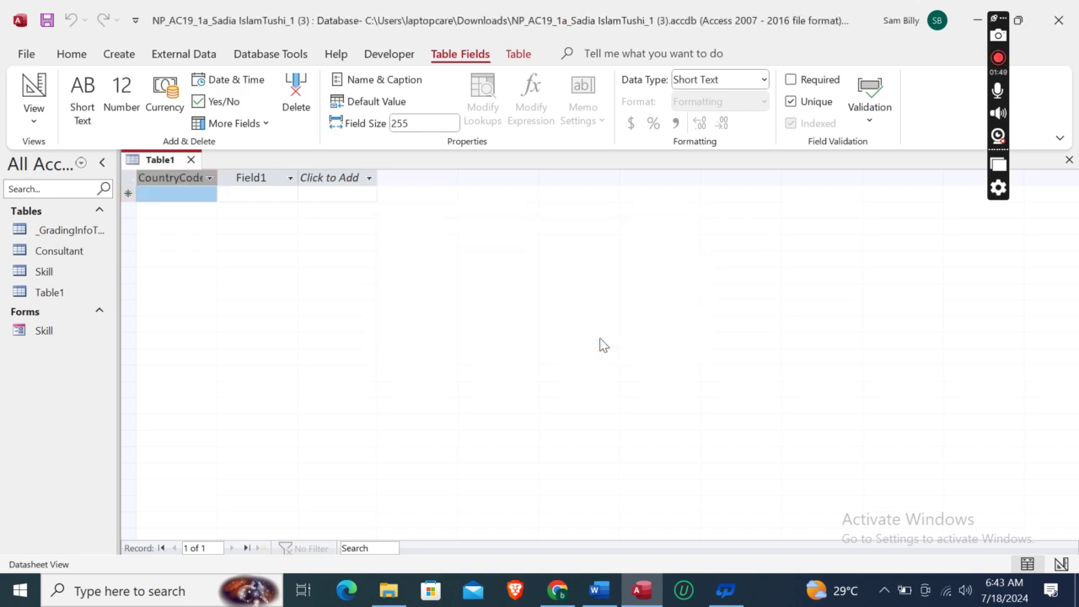
- Set the CountryCode field size to 3
click(609, 595)
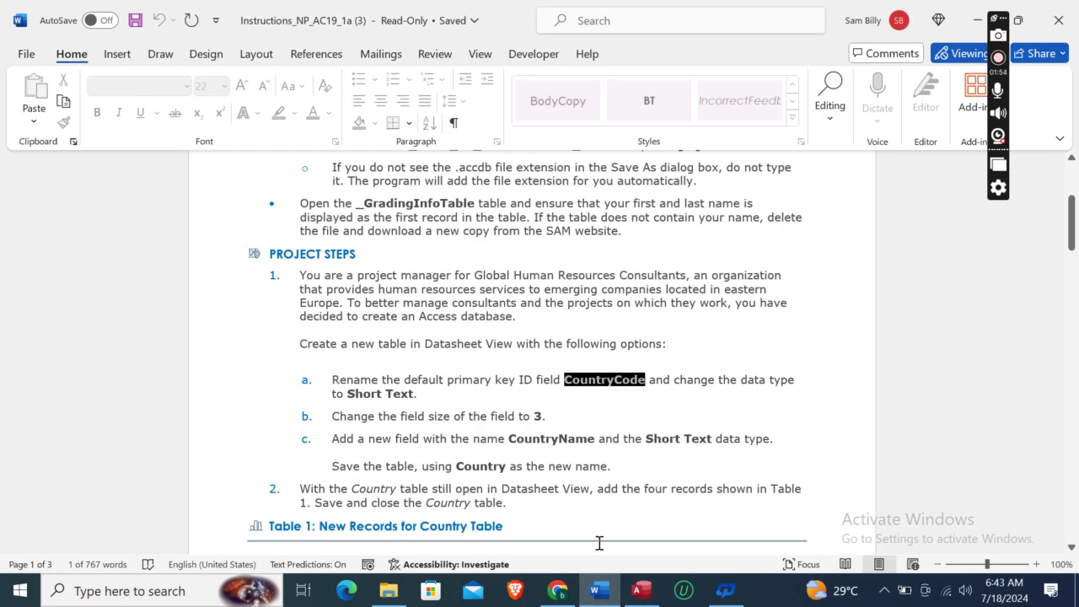
click(642, 590)
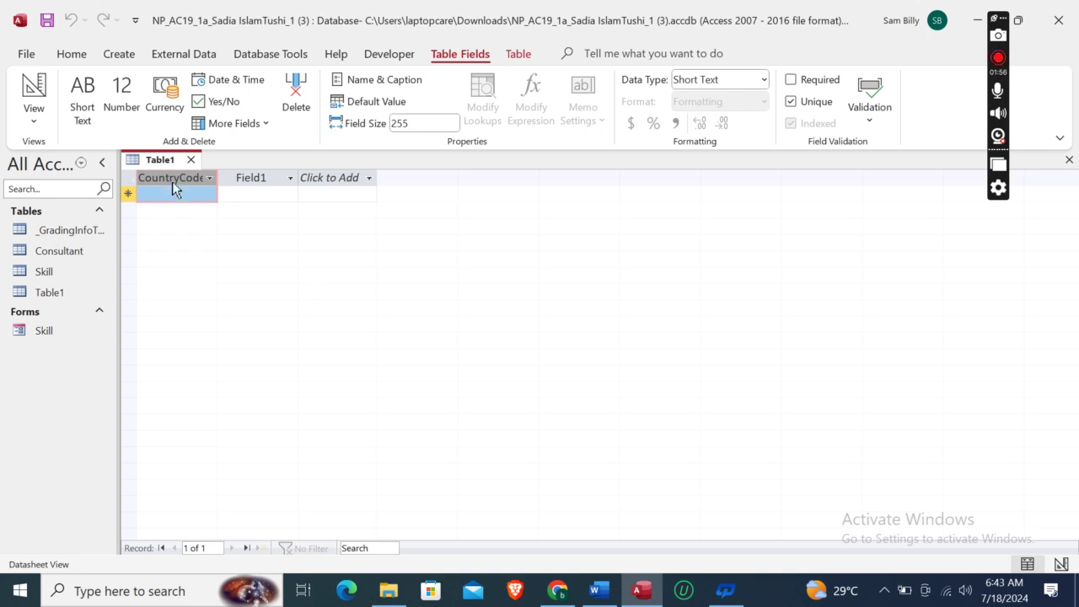
click(413, 125)
text(3)
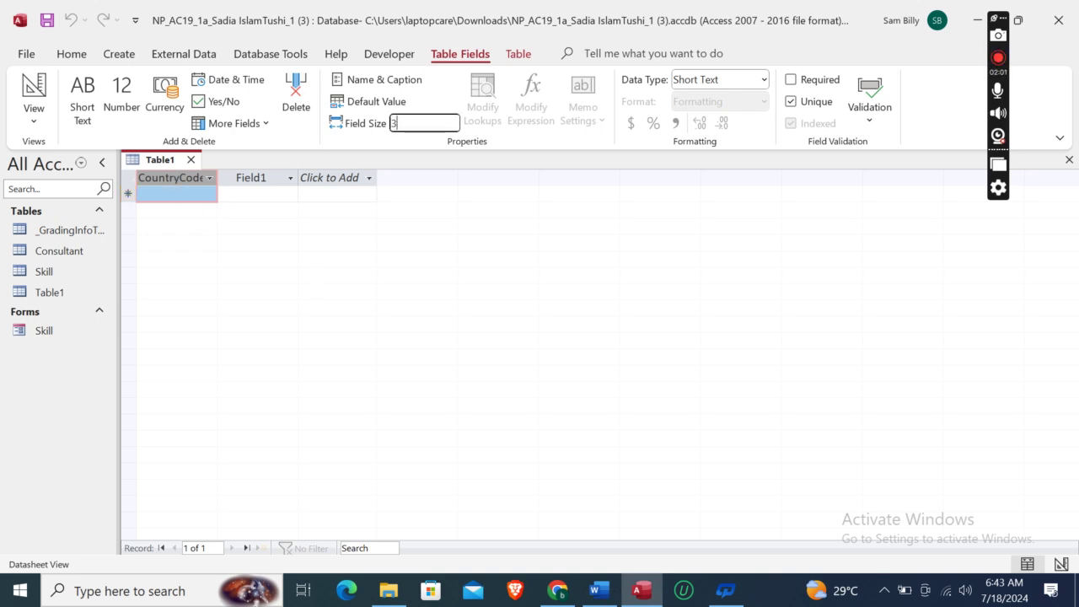
click(598, 591)
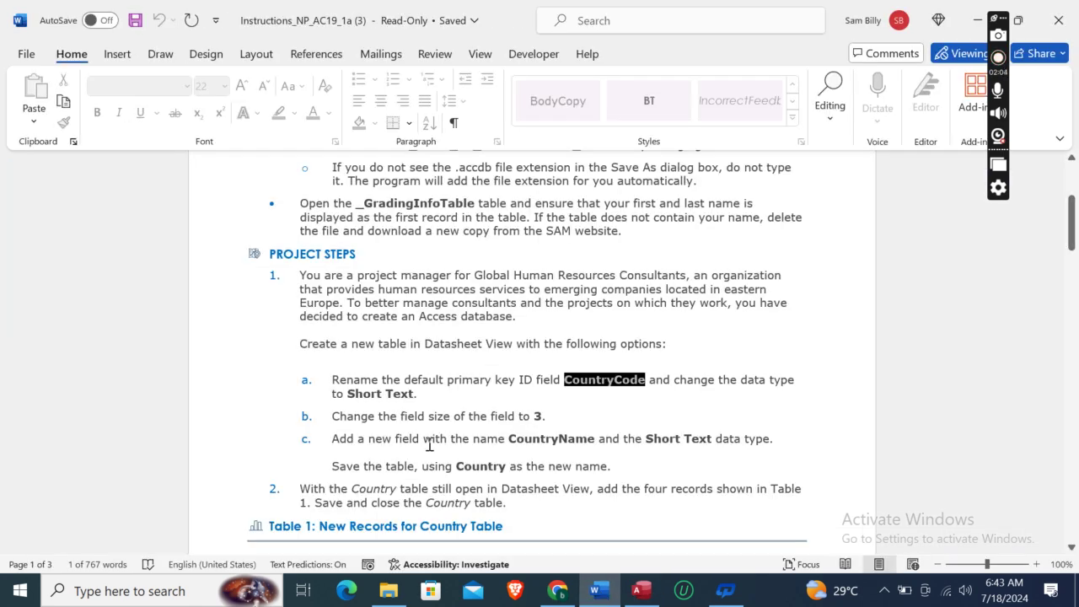
- Rename Field1 to CountryName by pasting the name into Name & Caption
drag(510, 439, 556, 440)
key(ctrl+c)
click(642, 590)
click(247, 180)
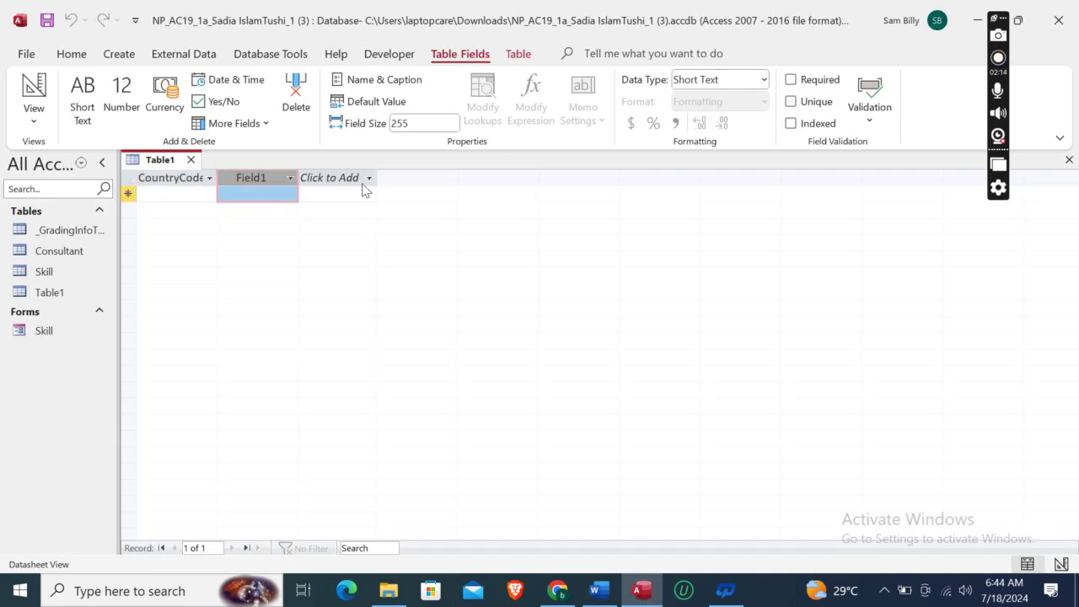
right_click(259, 177)
click(241, 179)
click(381, 80)
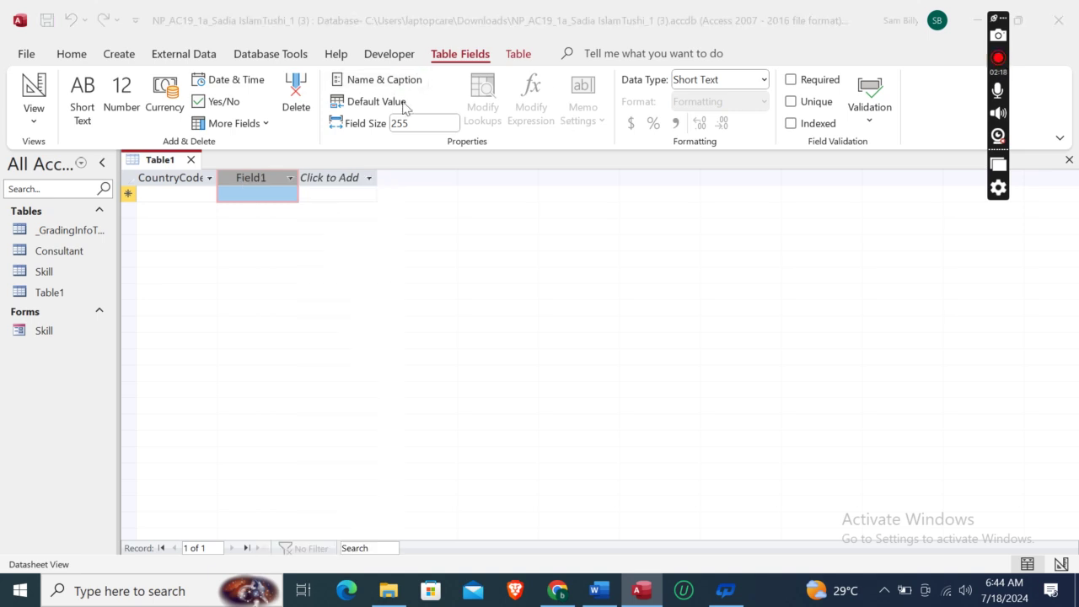
key(BackSpace)
key(BackSpace)
key(BackSpace)
key(BackSpace)
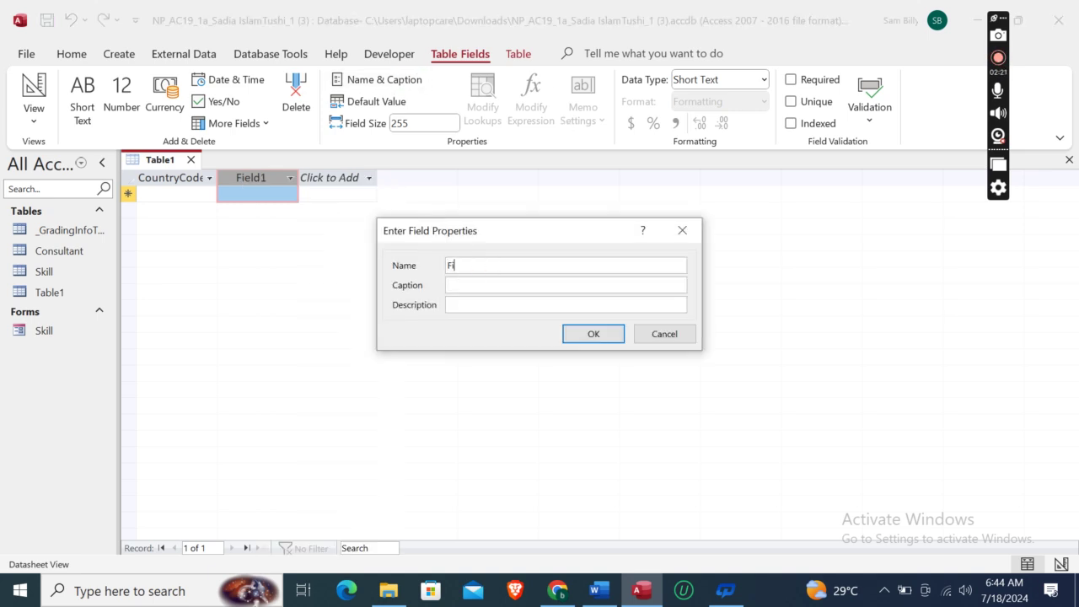
key(ctrl+v)
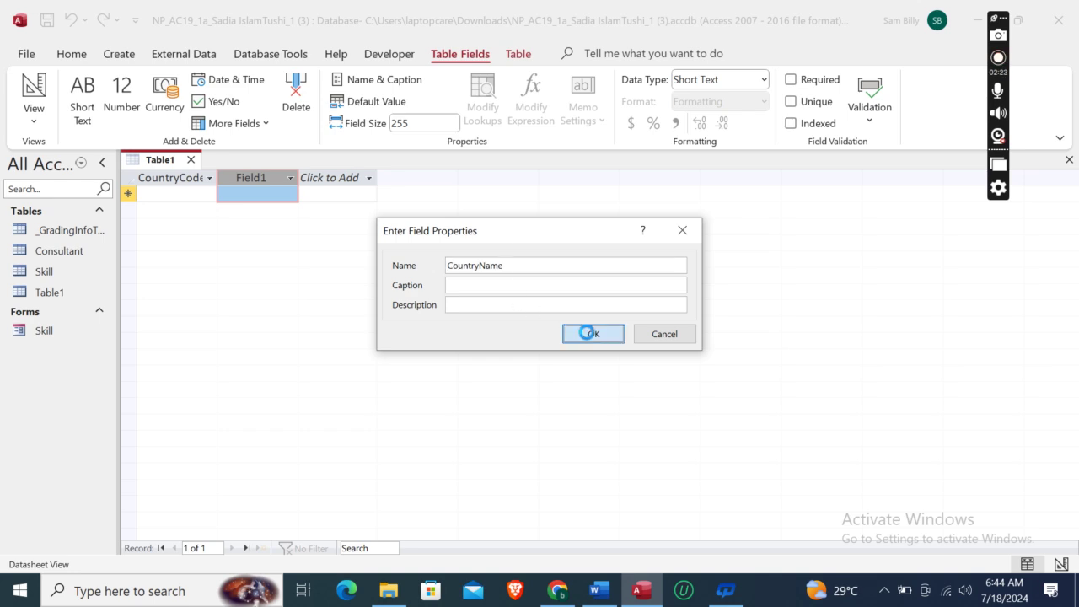
click(591, 338)
- Copy the table name Country from the Word instructions
click(600, 590)
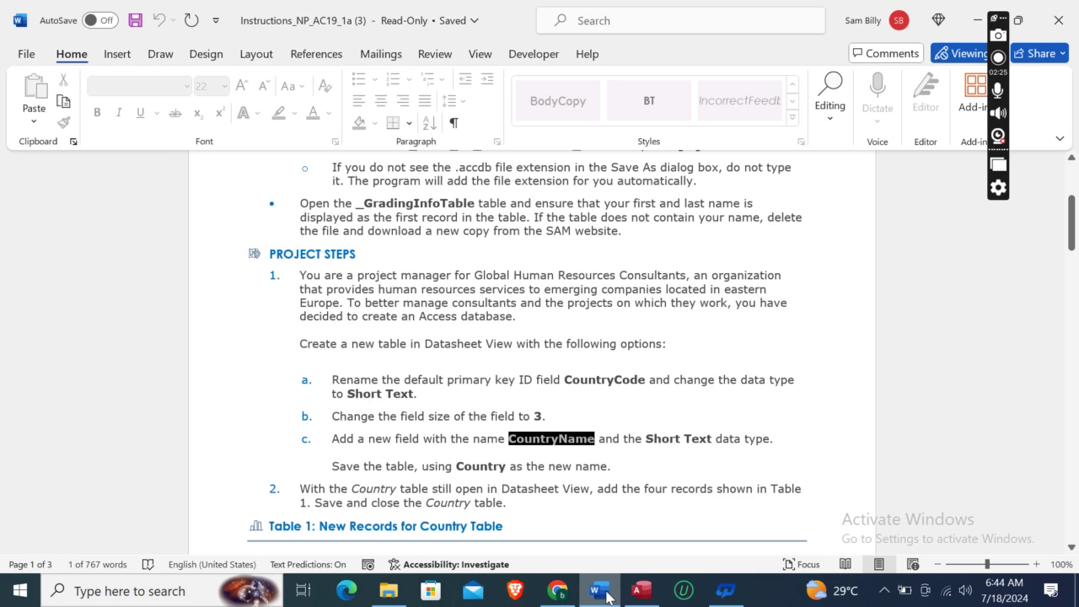
click(457, 467)
drag(456, 469, 506, 469)
key(ctrl+c)
drag(1076, 215, 1077, 247)
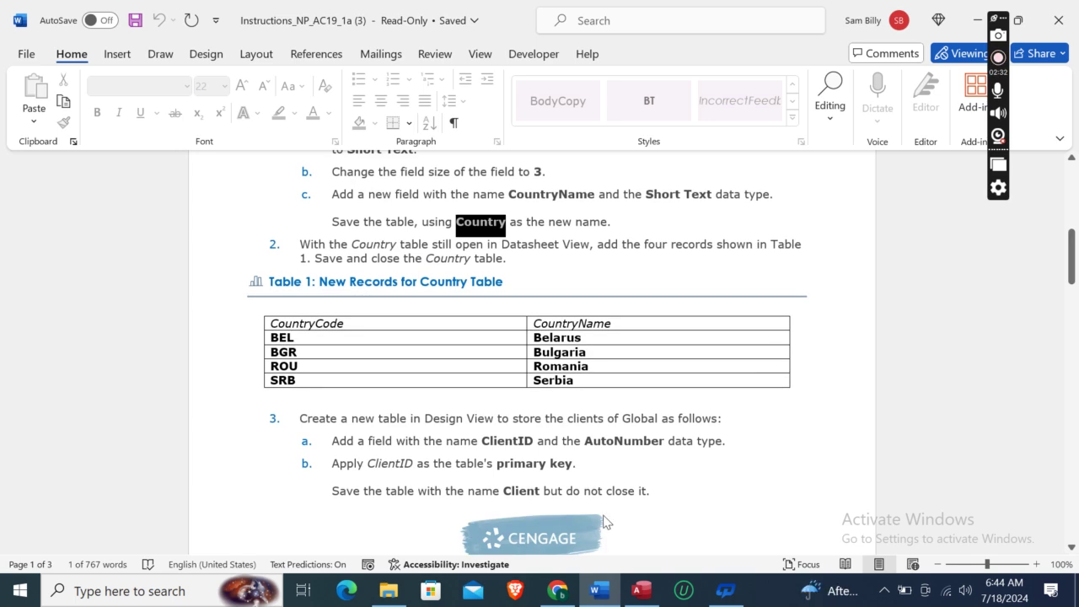
click(642, 590)
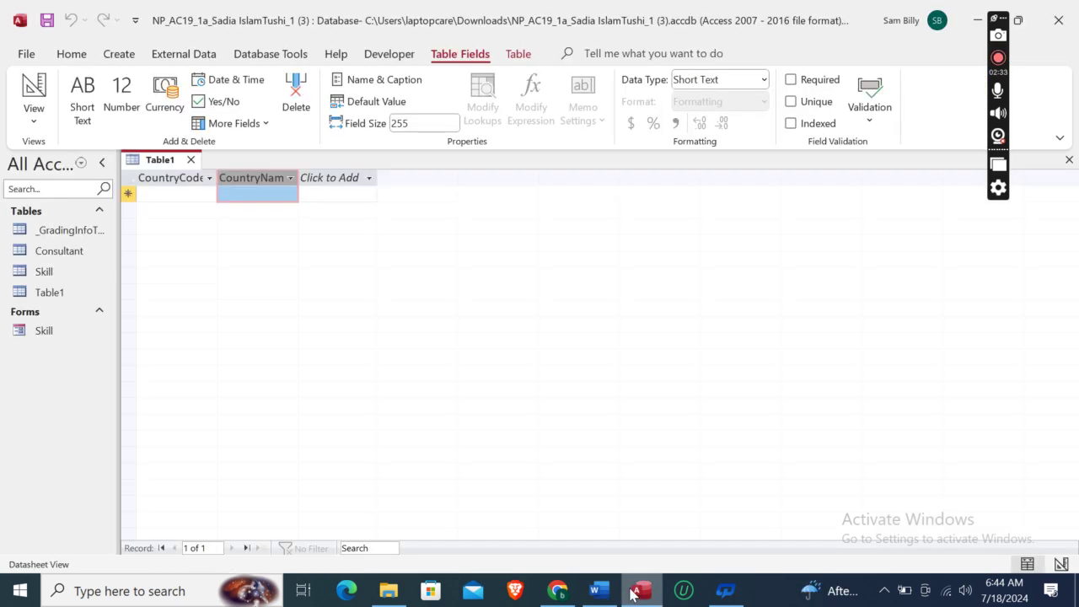
- Save Table1 under the name Country
right_click(162, 160)
click(202, 166)
key(ctrl+v)
click(542, 239)
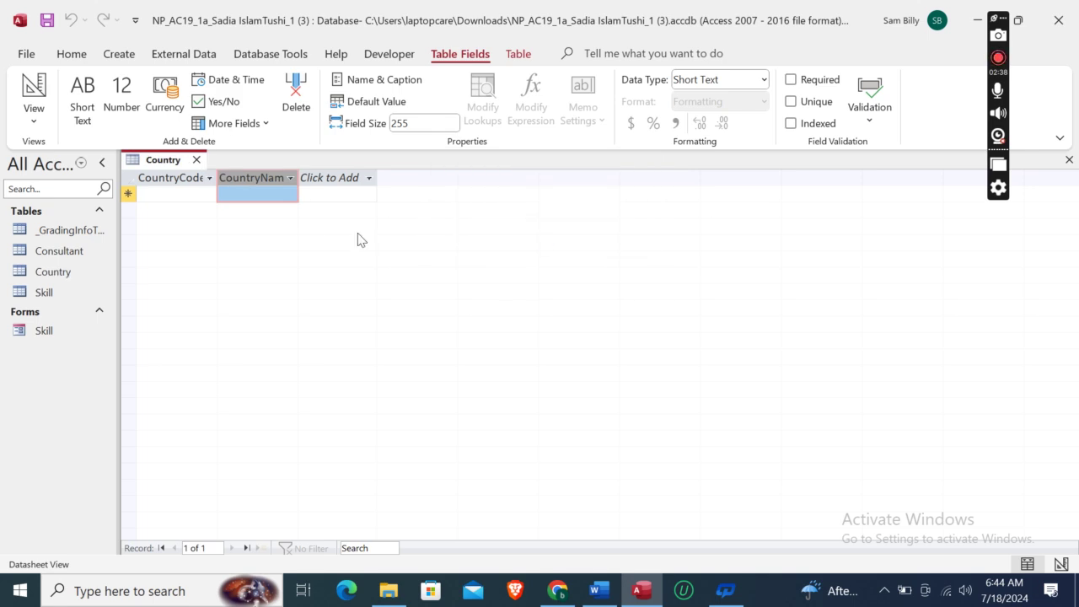
- Switch the Country table to Design View, then back to Datasheet View
right_click(169, 160)
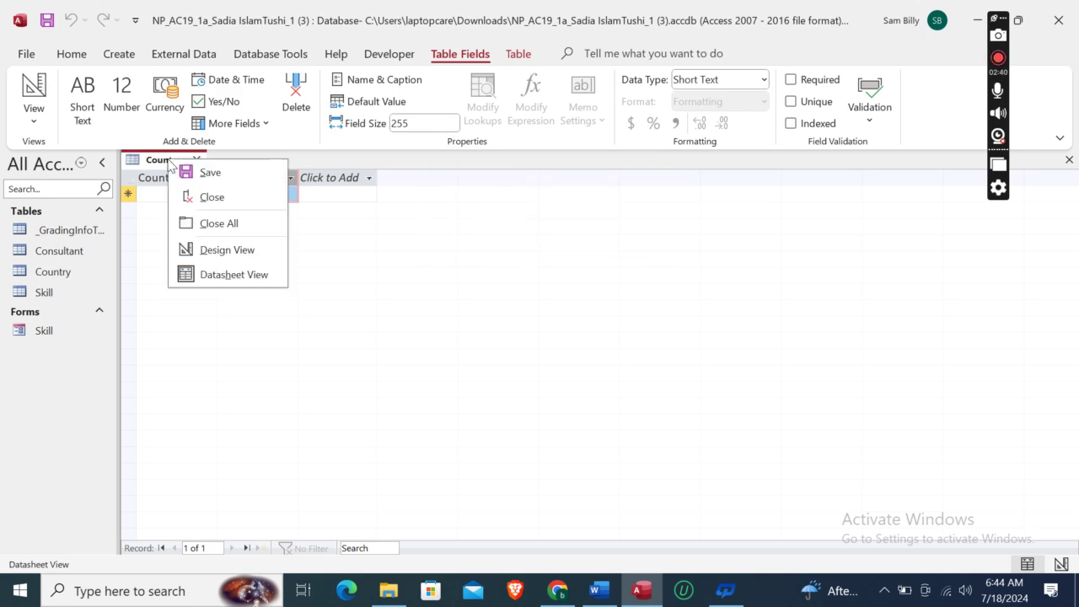
click(221, 250)
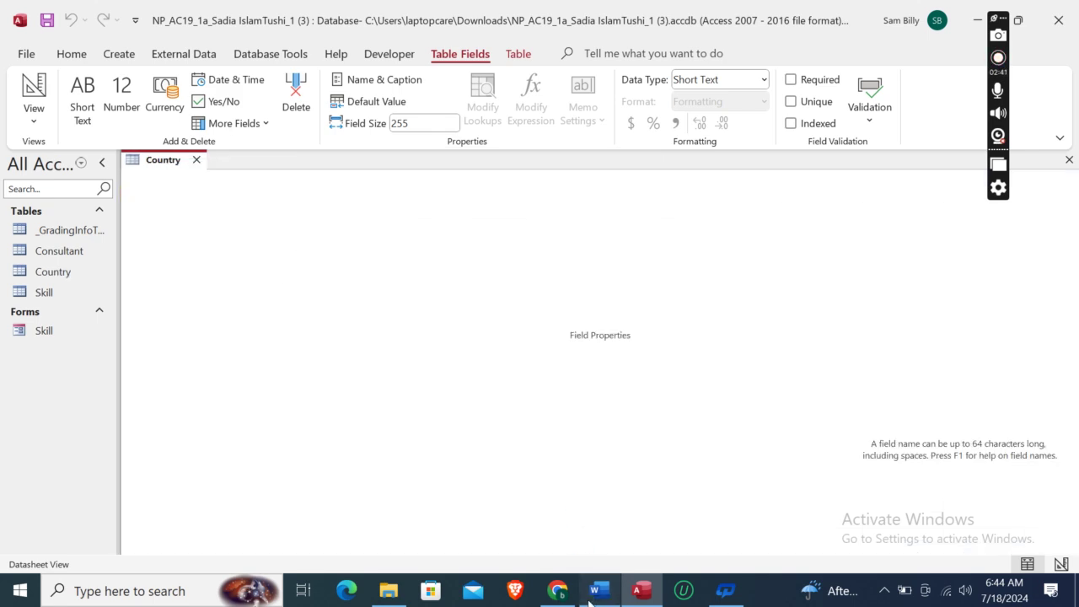
click(595, 592)
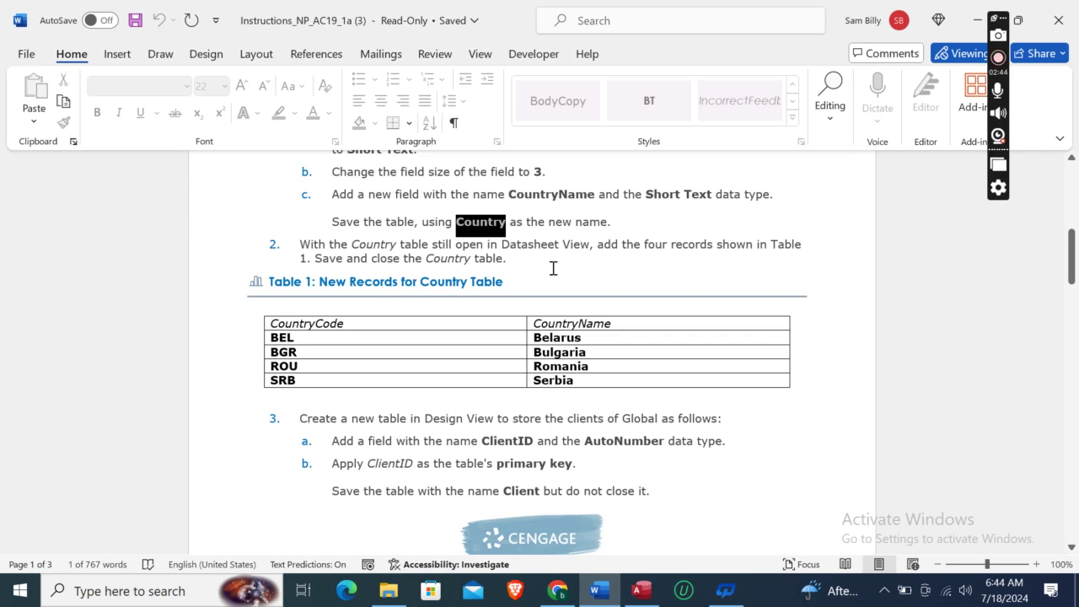
click(641, 591)
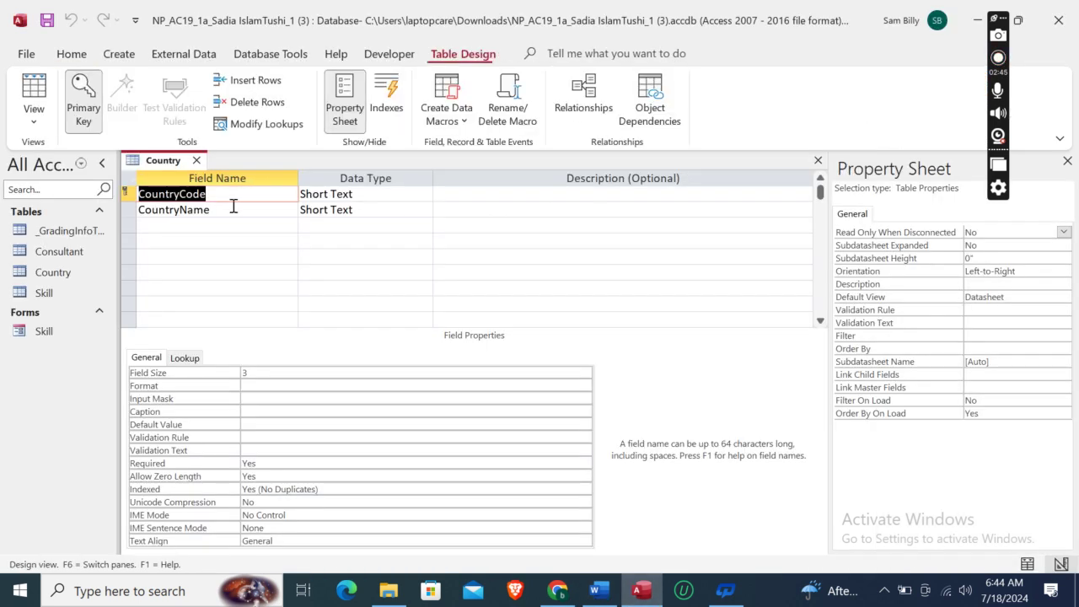
right_click(155, 169)
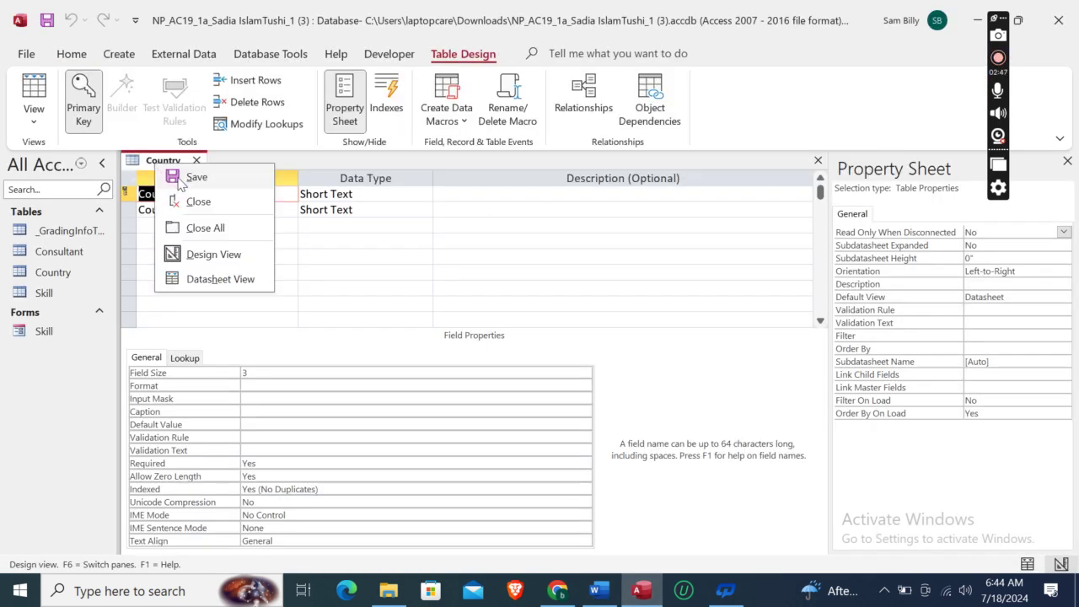
click(195, 281)
click(597, 591)
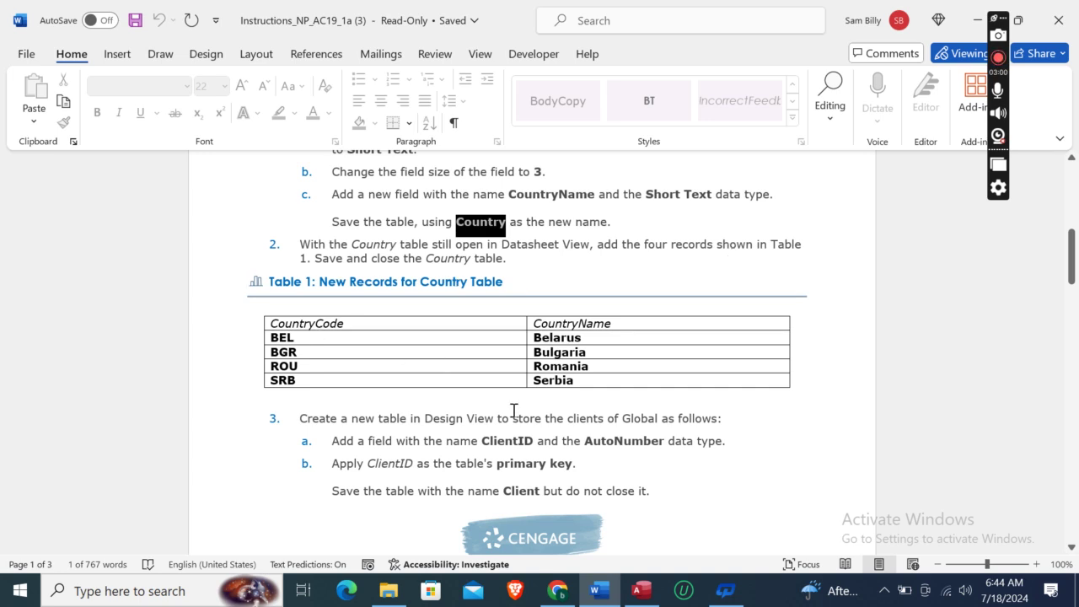
- Enter the first record: BEL, Belarus
click(642, 590)
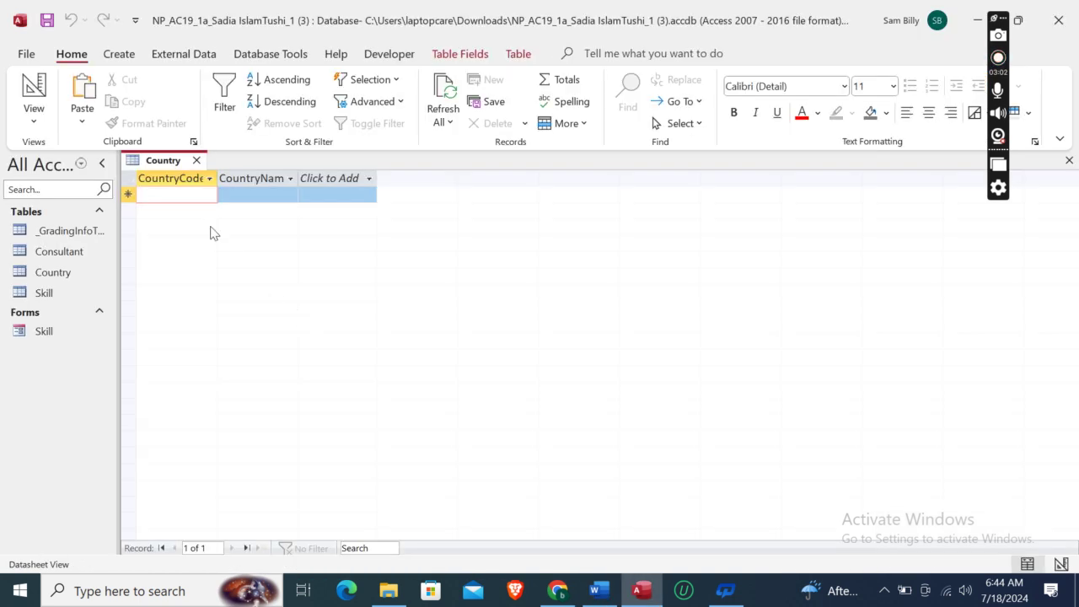
text(BEL)
key(Tab)
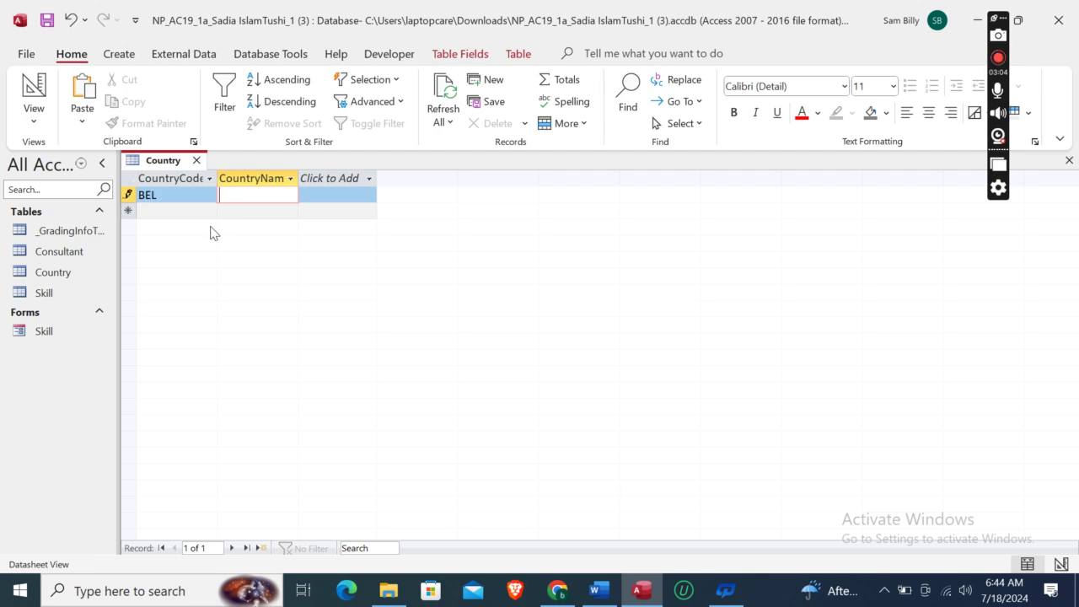
click(597, 590)
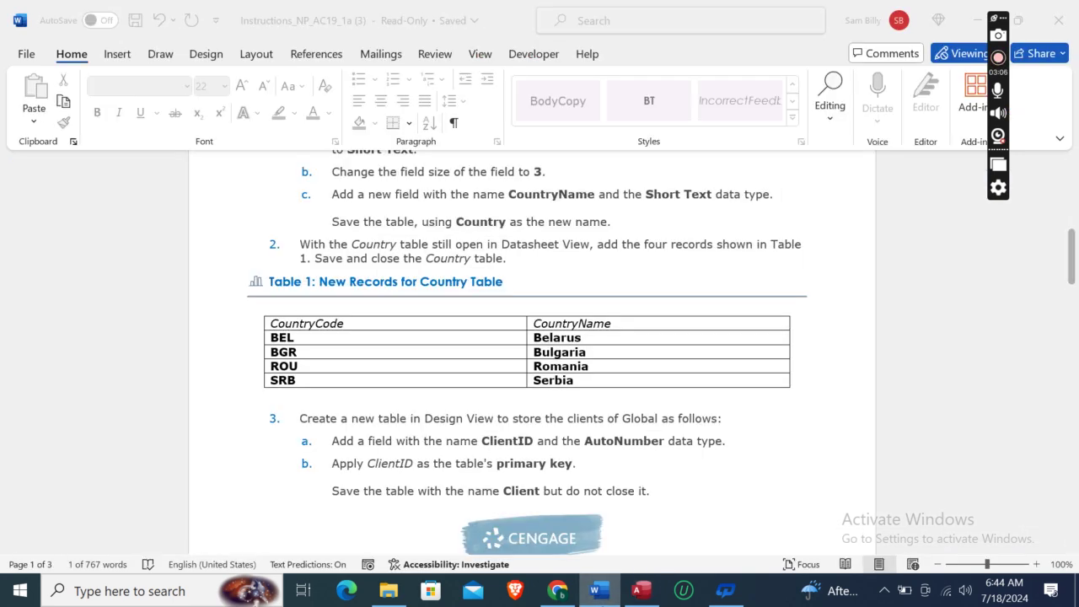
key(alt+Tab)
text(Belarus)
key(Tab)
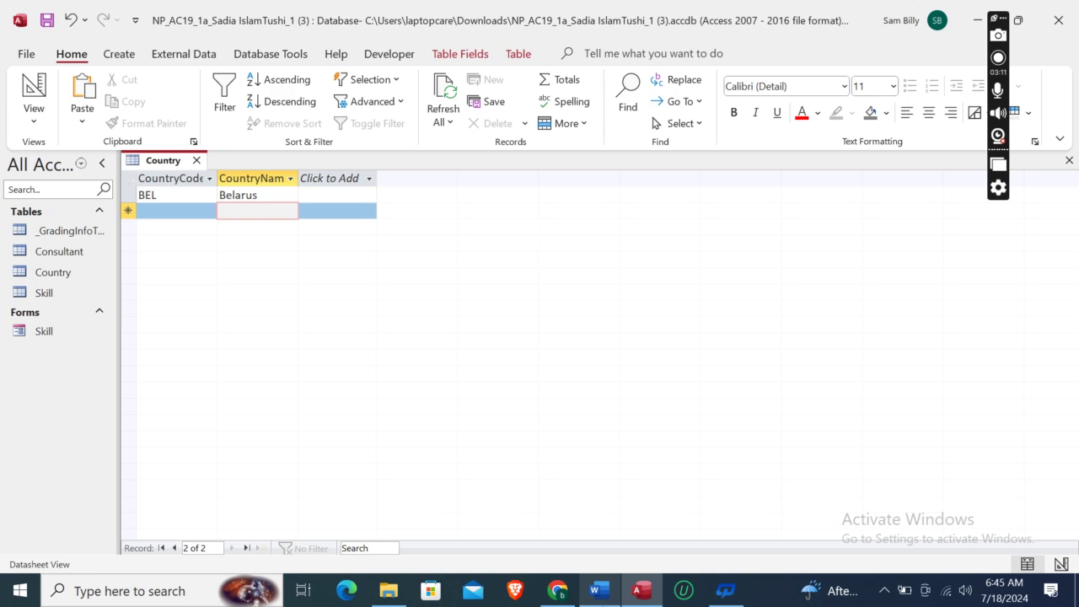
- Enter the second record: BGR, Bulgaria
click(596, 591)
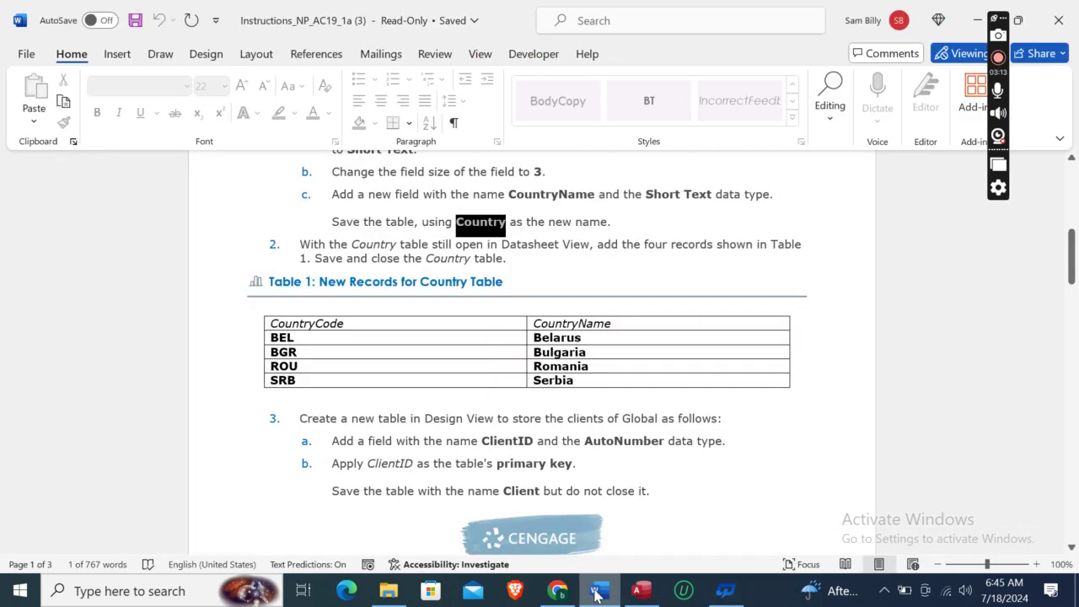
click(596, 592)
text(B)
key(Tab)
click(596, 592)
click(596, 591)
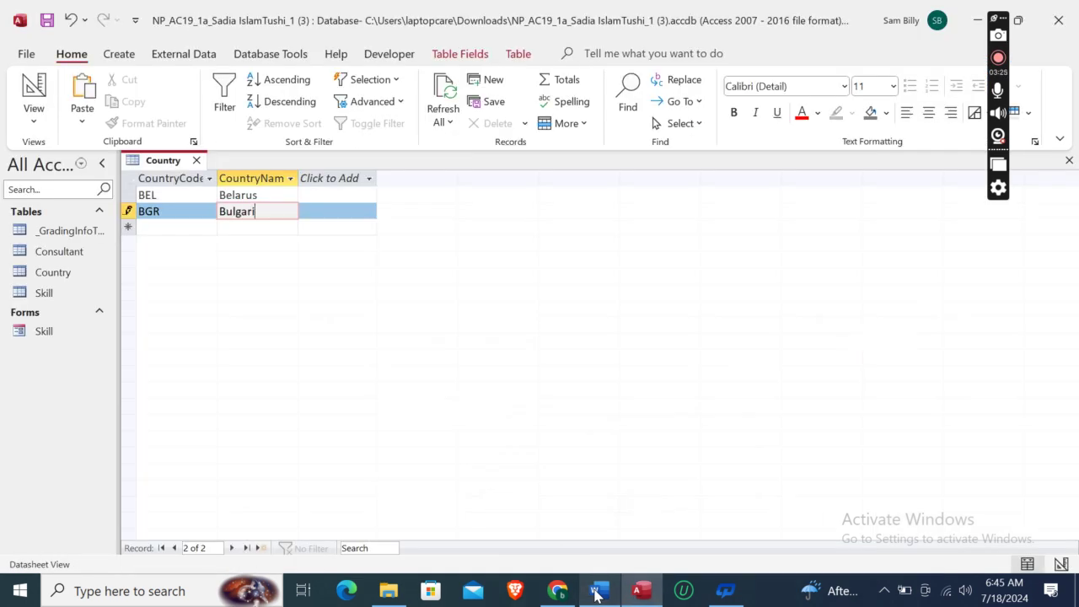
key(Down)
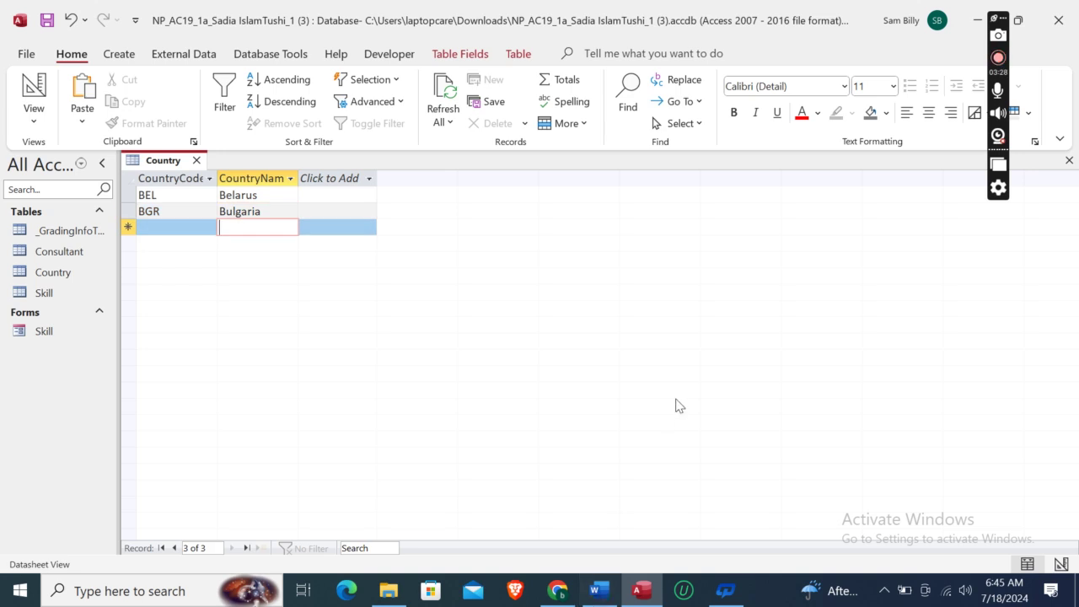
- Enter the third record: ROU, Romania
click(598, 590)
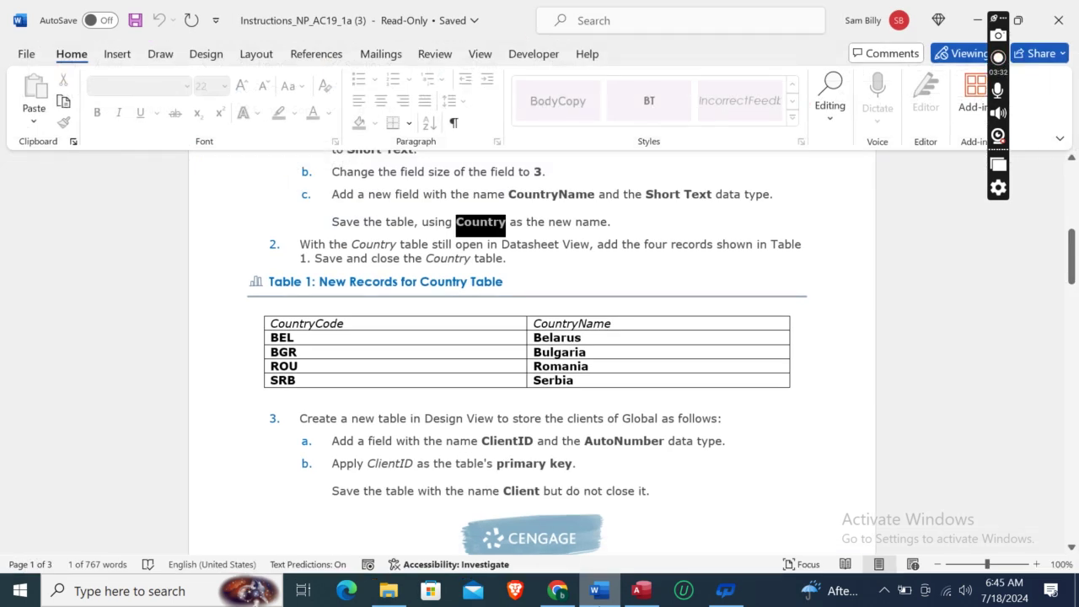
key(alt+Tab)
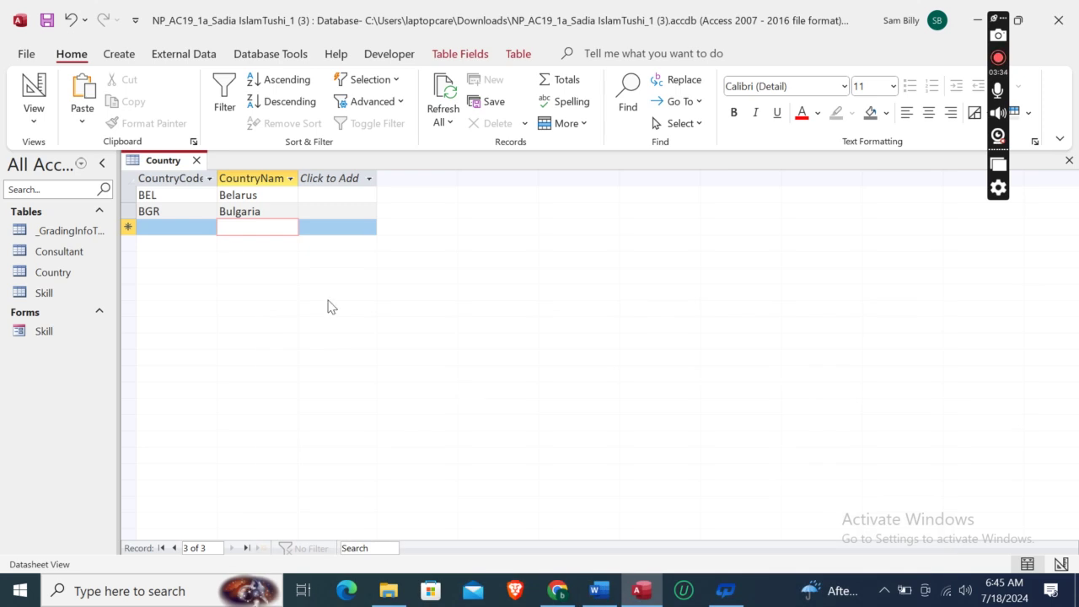
click(194, 231)
text(ROU)
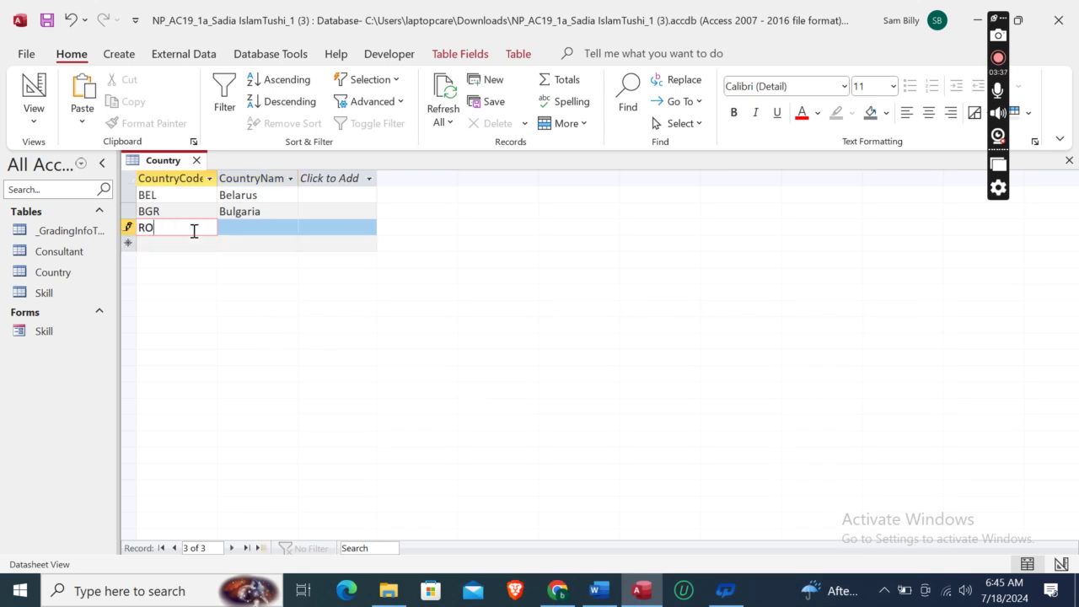
key(Tab)
click(584, 595)
key(alt+Tab)
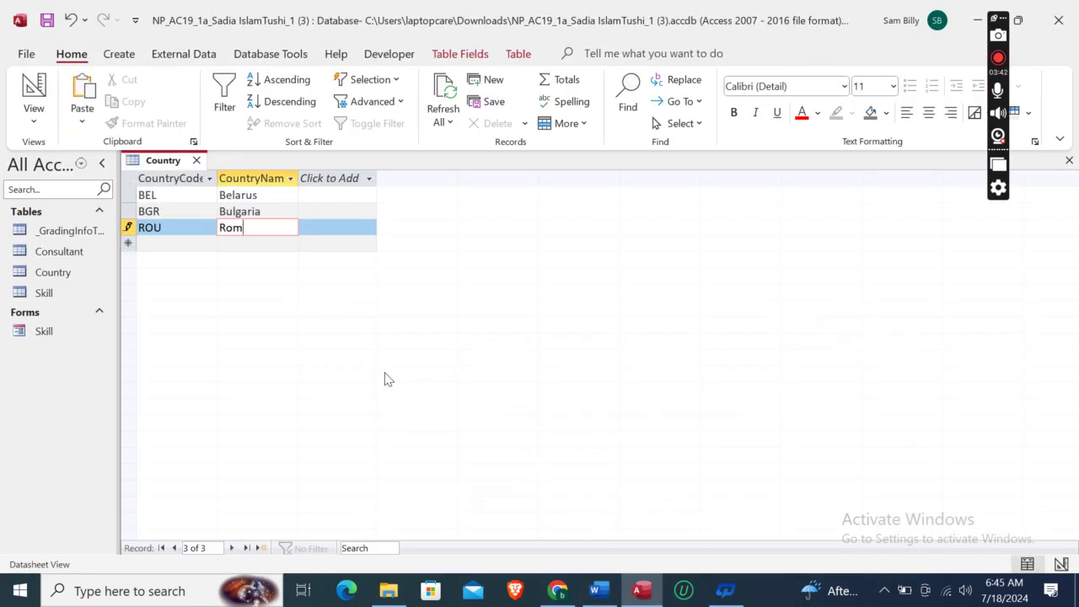
key(Tab)
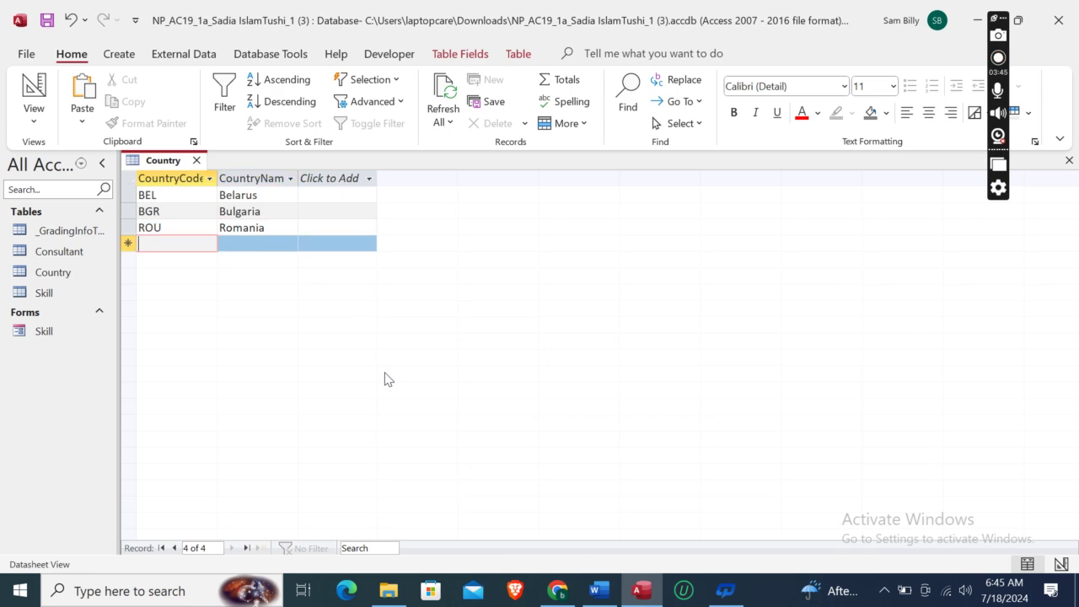
- Enter the fourth record: SRB, Serbia
click(599, 590)
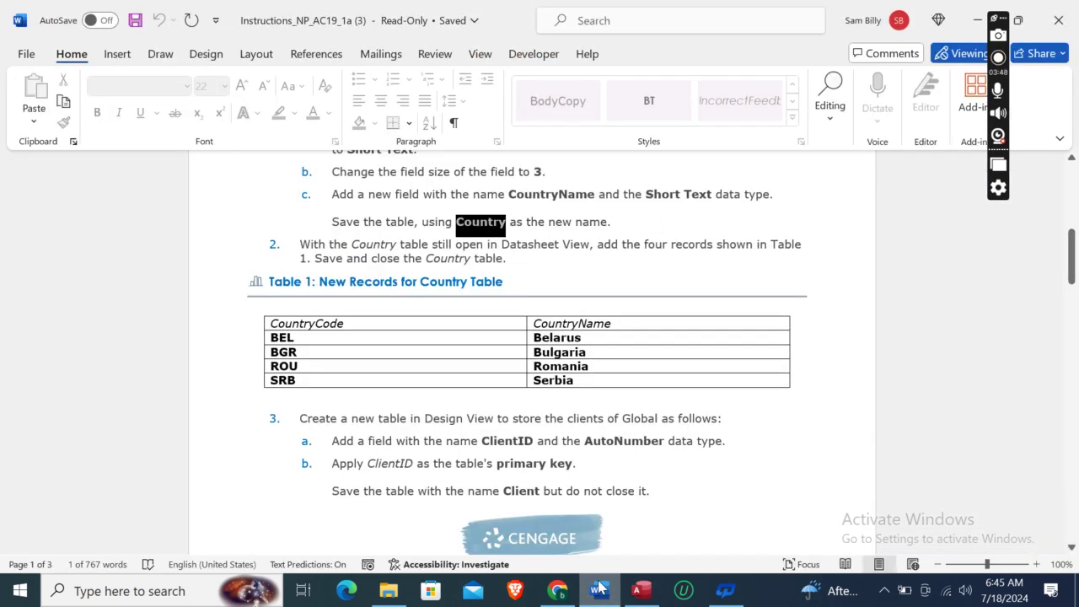
key(alt+Tab)
text(S)
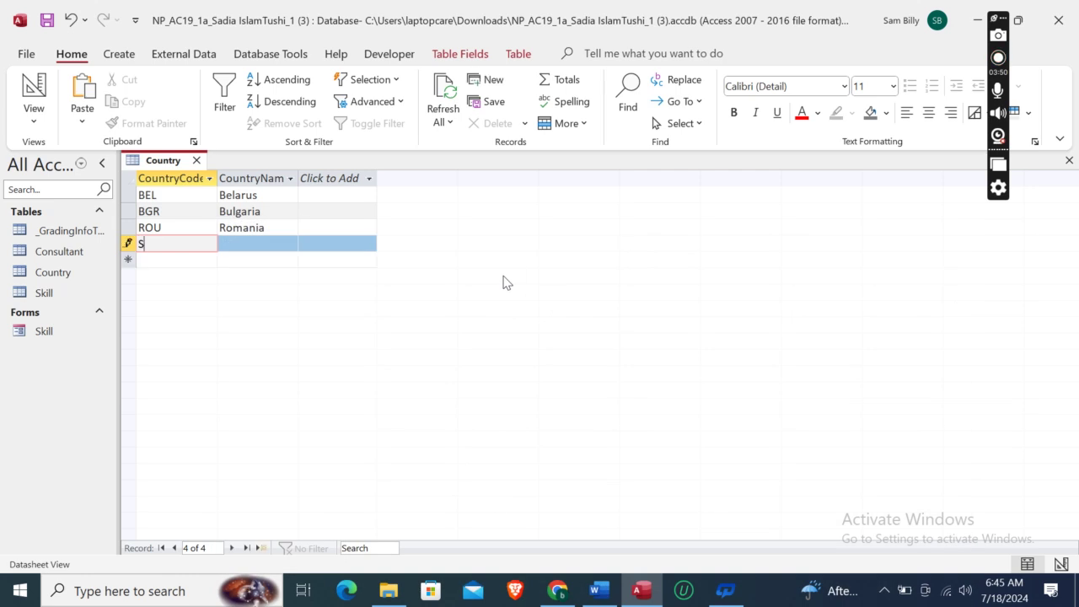
text(RB)
key(Tab)
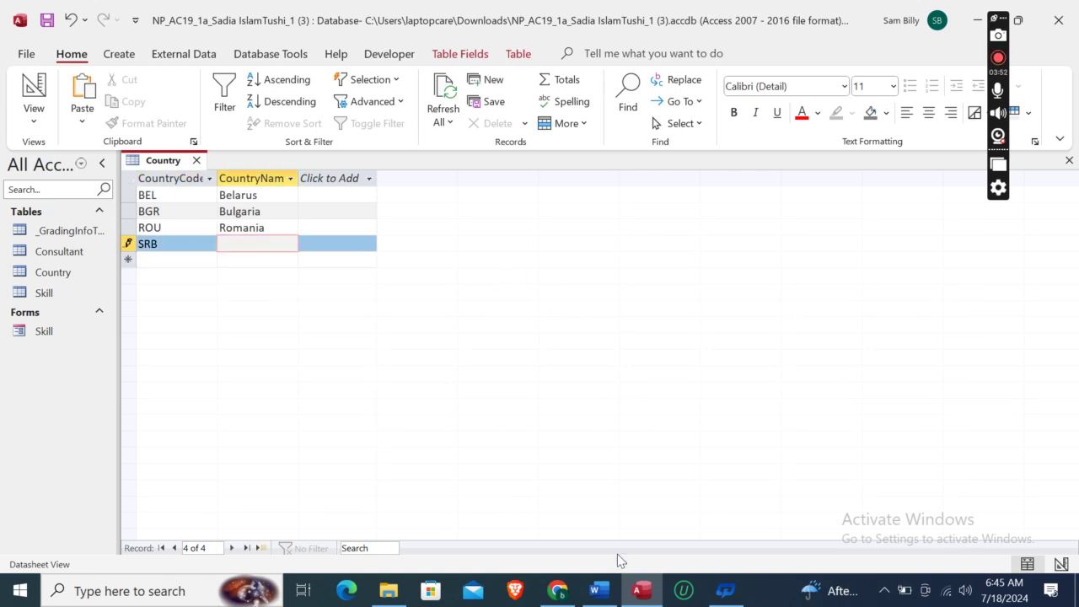
click(595, 592)
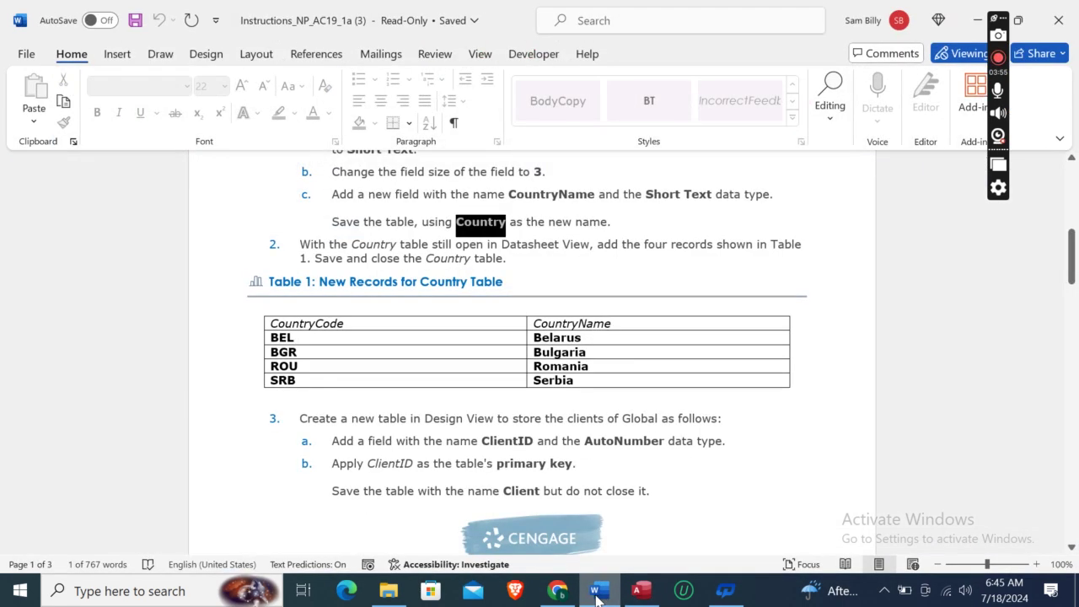
click(642, 591)
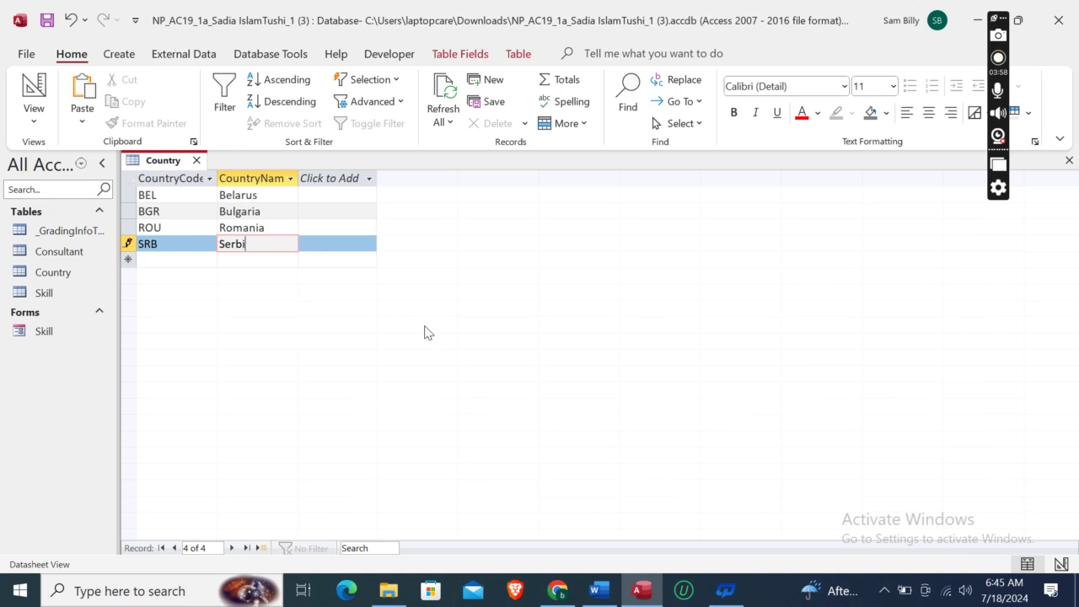
text(Serbia)
key(Tab)
click(600, 591)
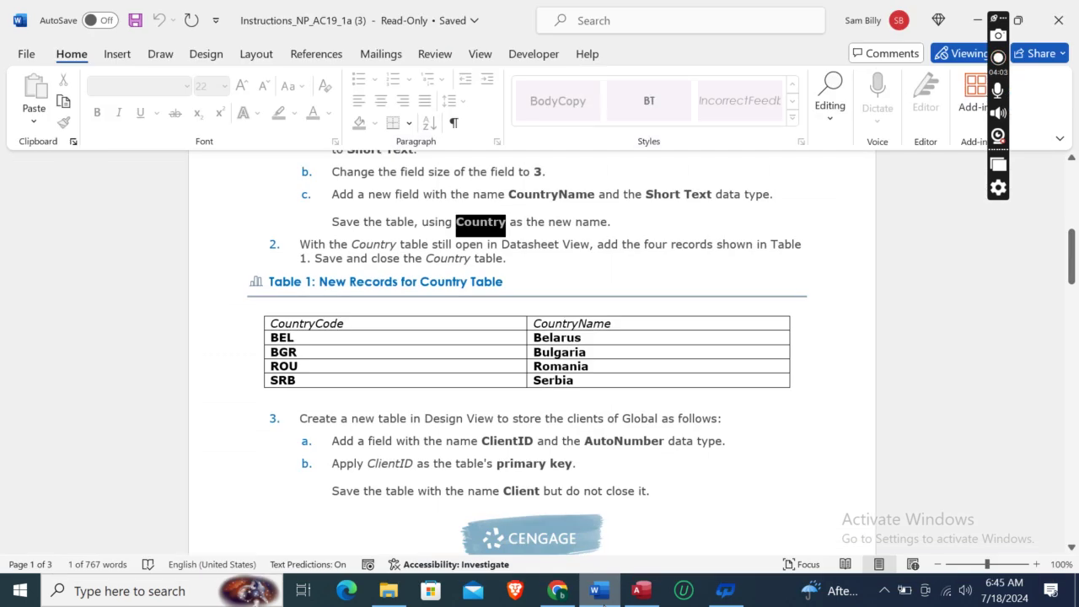
click(641, 591)
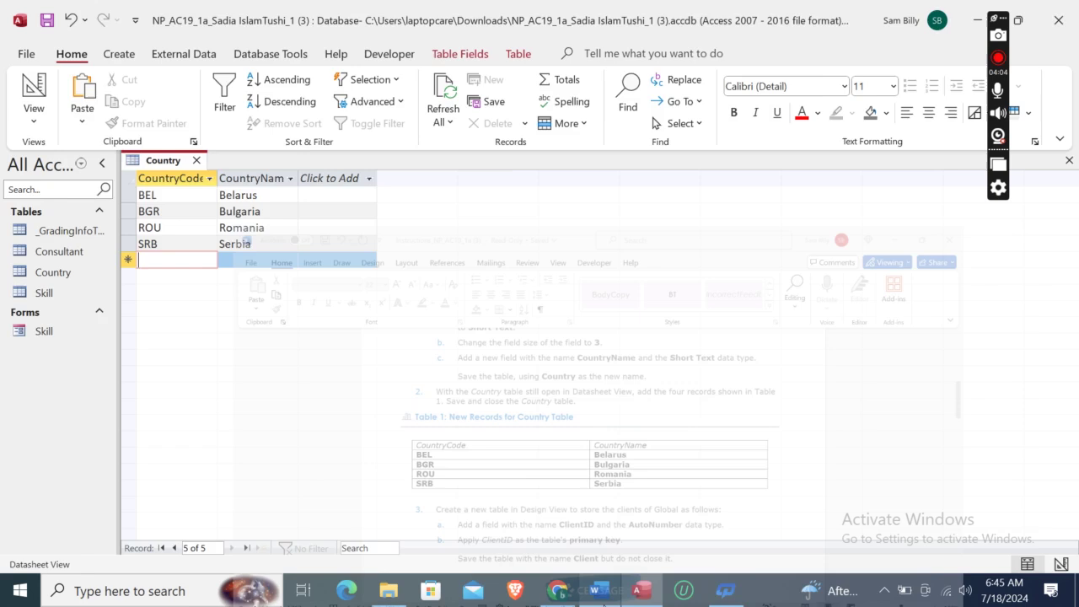
- Save and close the Country table
right_click(158, 166)
click(193, 171)
click(197, 160)
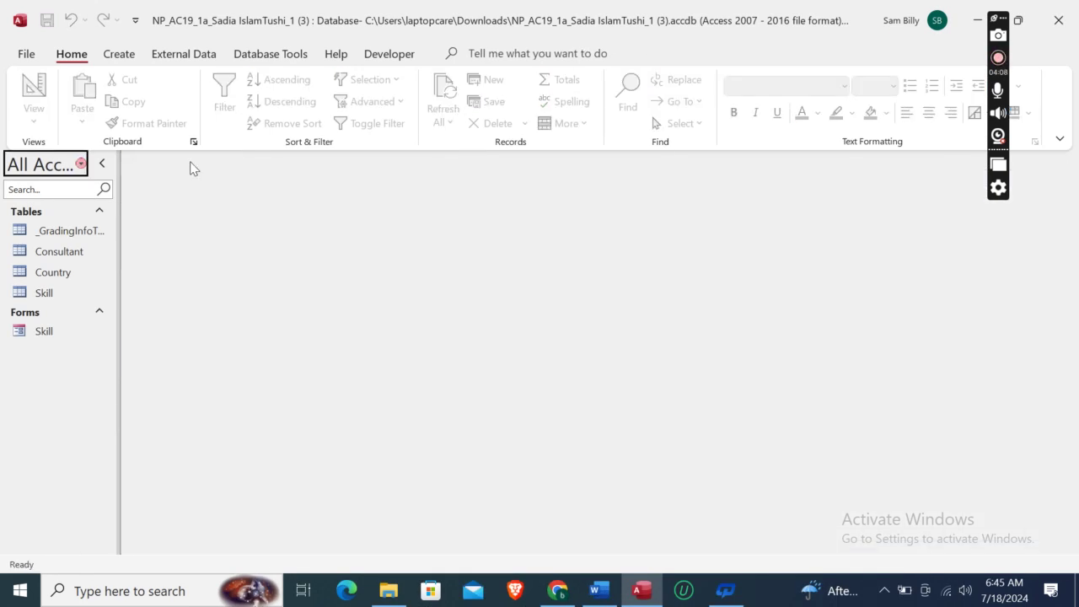
click(594, 595)
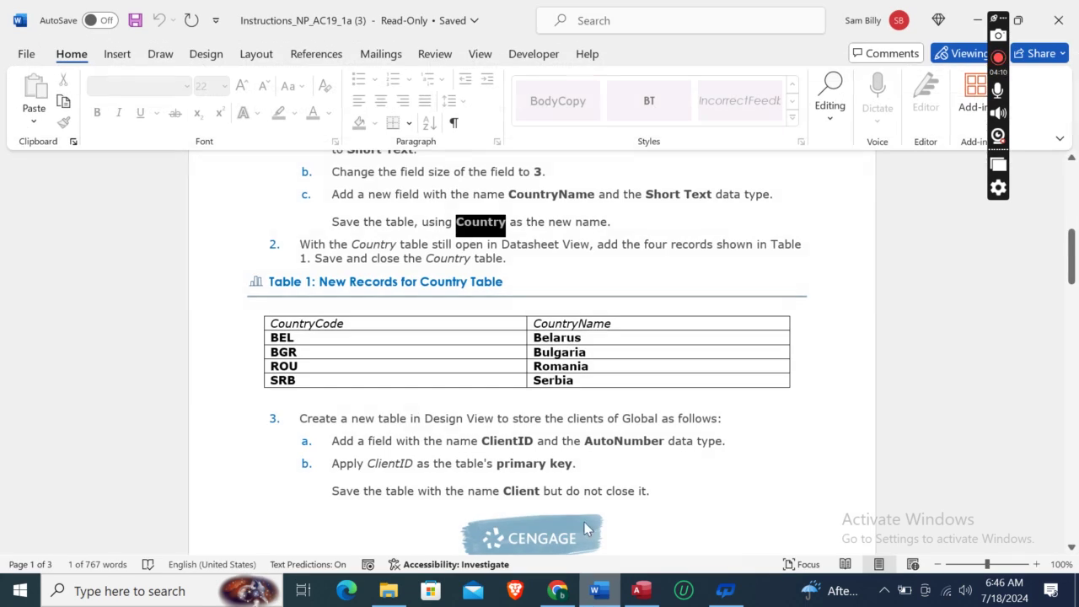
drag(1072, 256, 1071, 290)
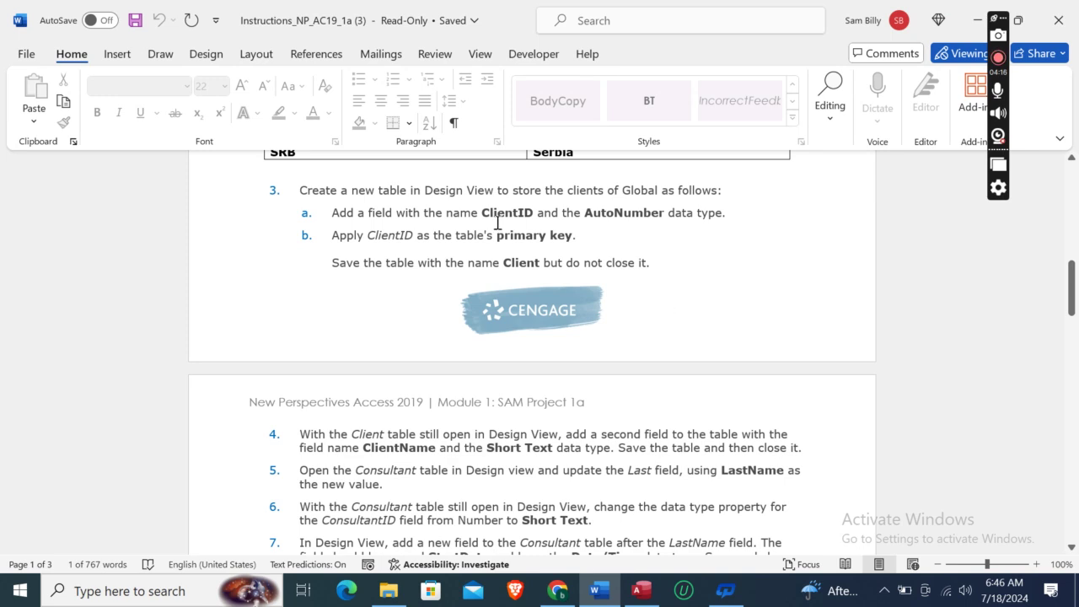
- Start a new table with Table Design and copy the field name ClientID from the instructions
click(641, 590)
click(123, 54)
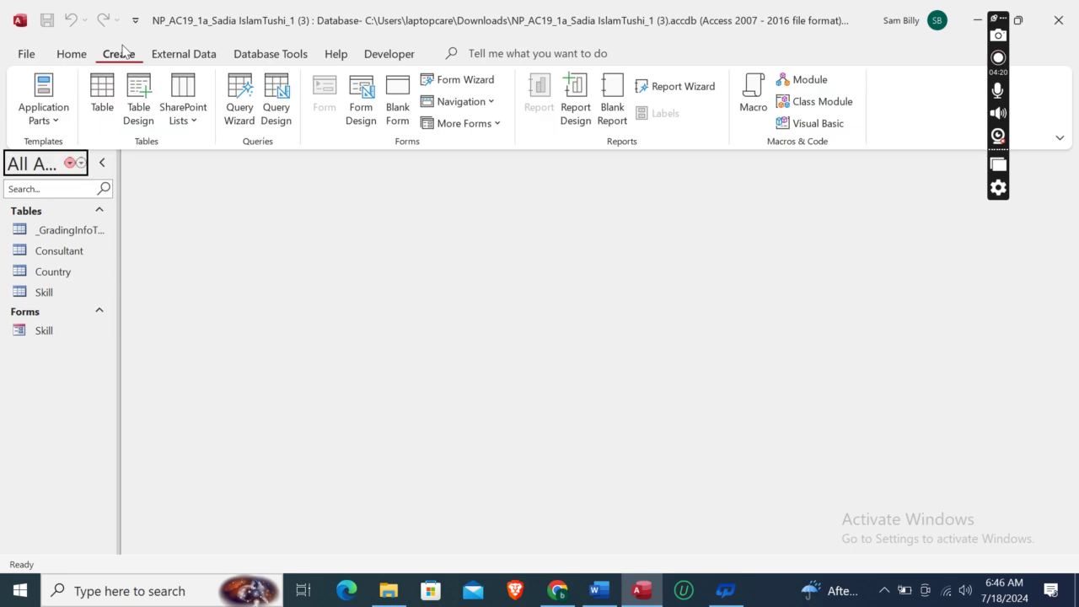
click(135, 116)
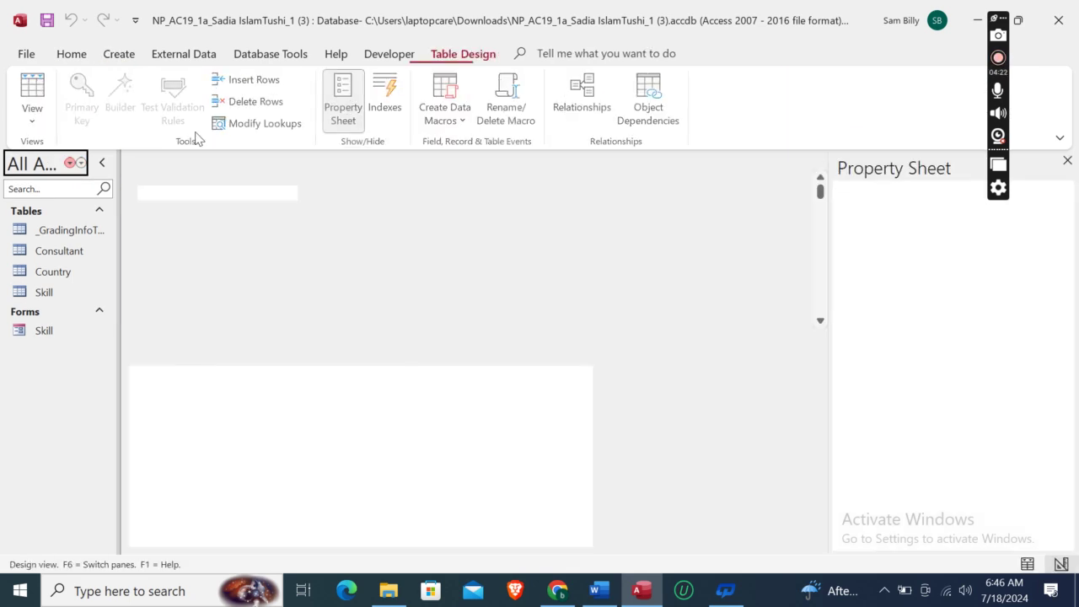
click(594, 591)
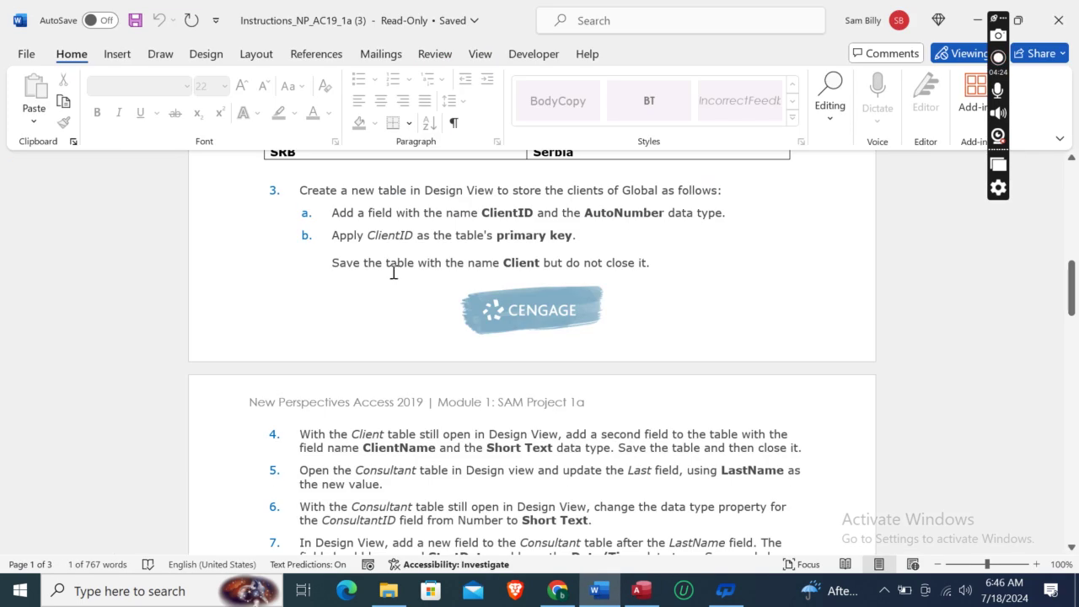
click(483, 216)
key(shift+Right)
key(shift+Right)
key(shift+Right)
key(shift+Right)
key(shift+Right)
key(shift+Right)
key(shift+Right)
key(shift+Right)
key(ctrl+c)
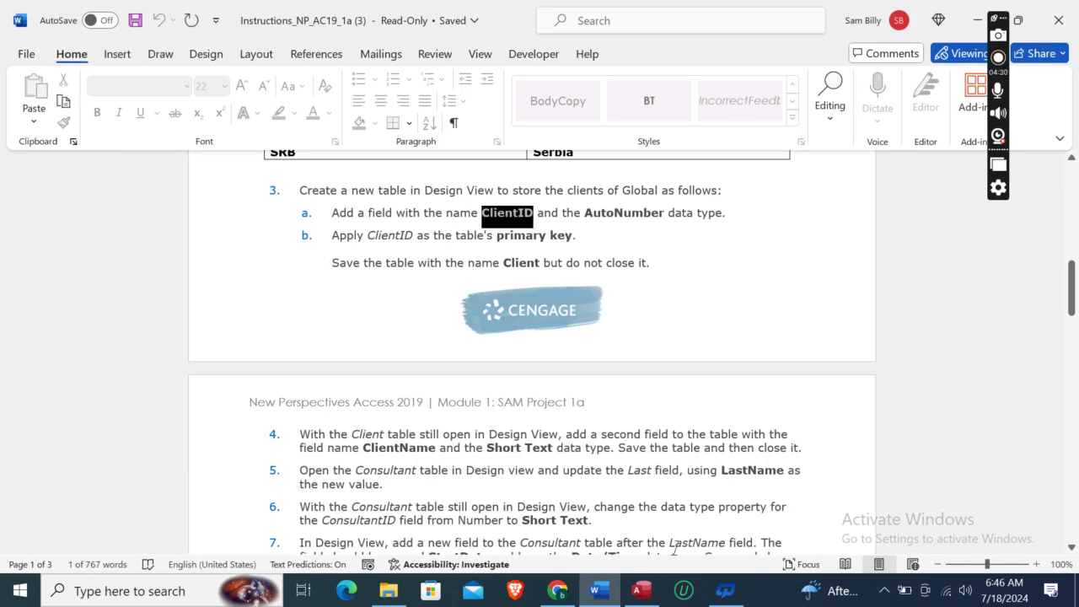
click(641, 594)
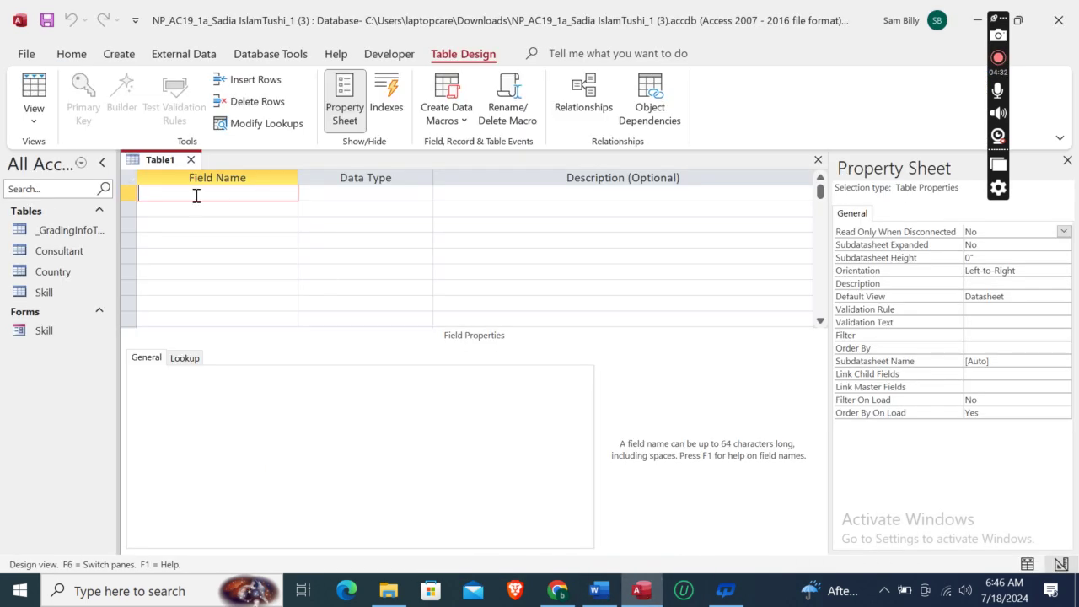
- Add the first field ClientID with the AutoNumber data type
key(ctrl+v)
click(400, 200)
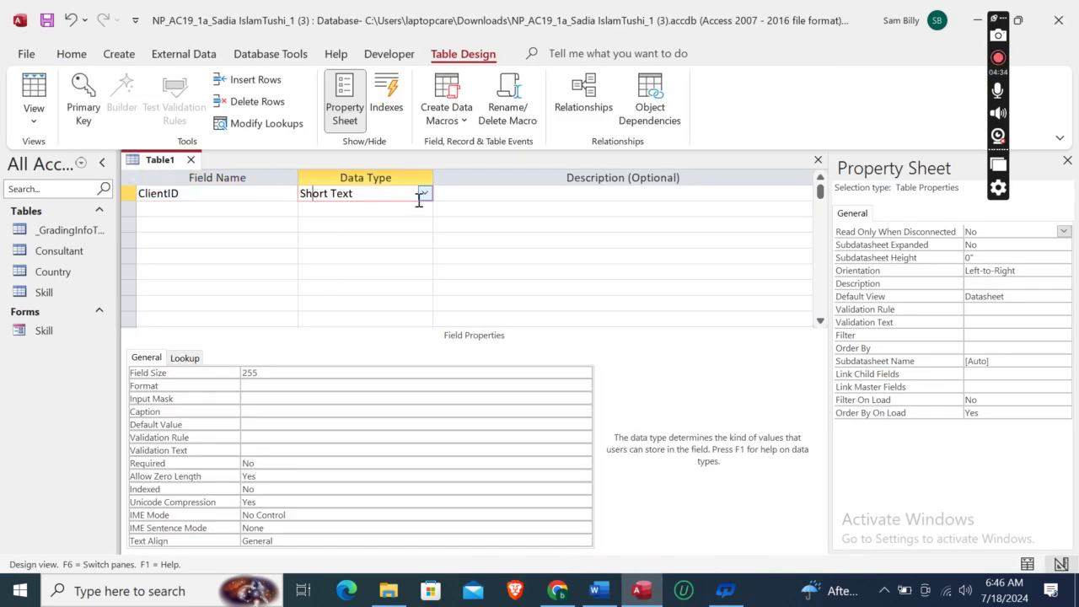
click(426, 196)
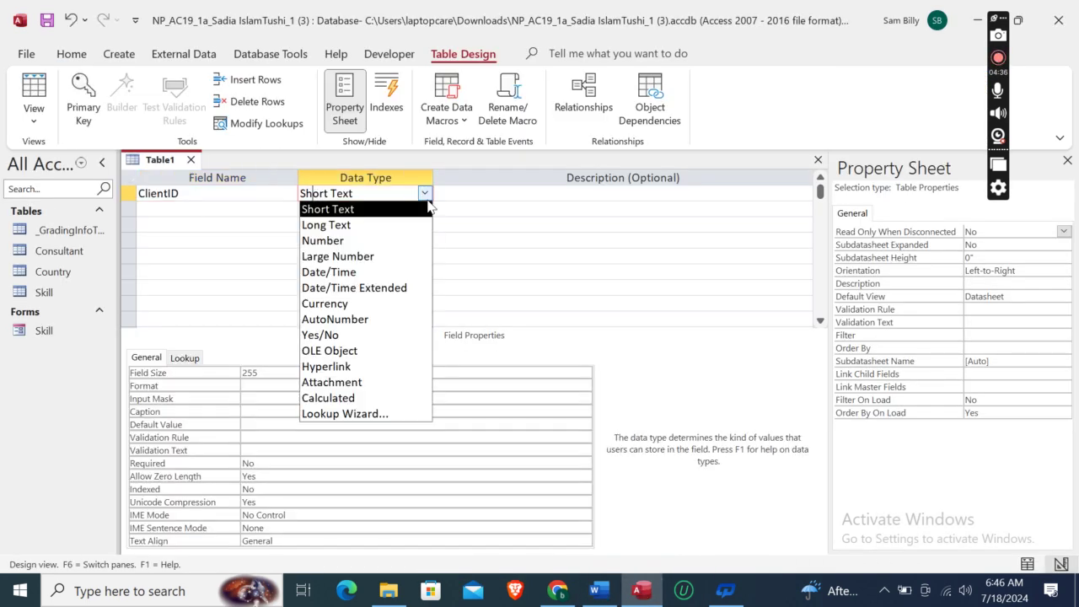
click(373, 320)
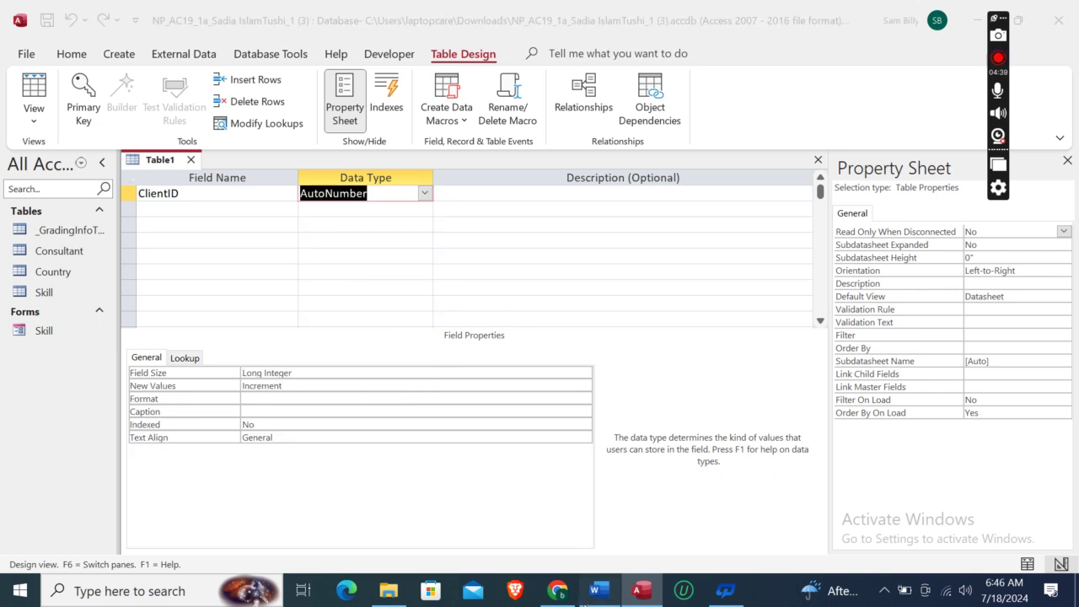
click(597, 590)
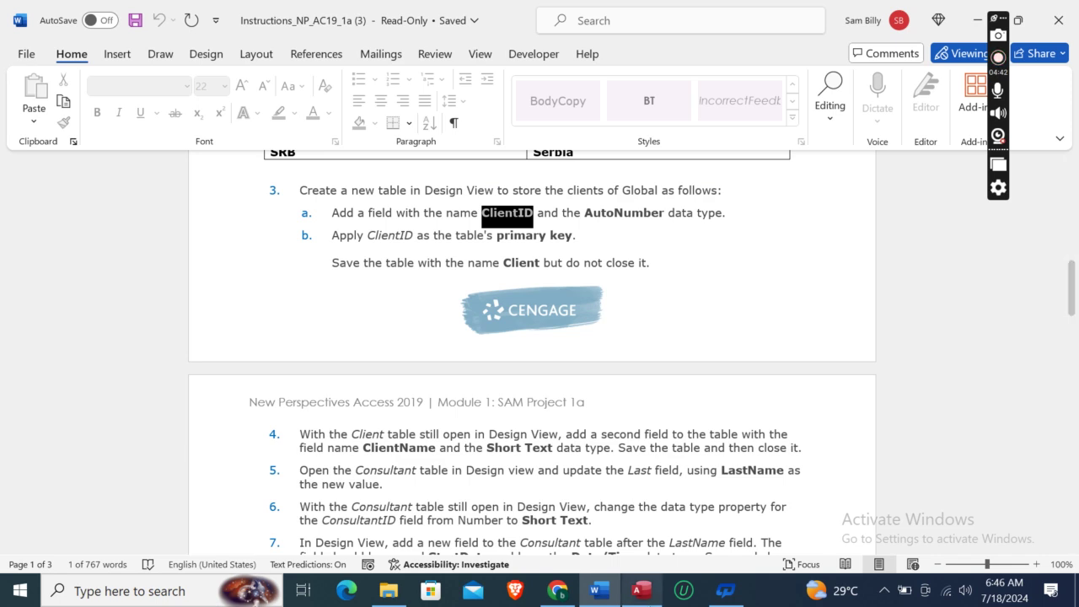
click(641, 590)
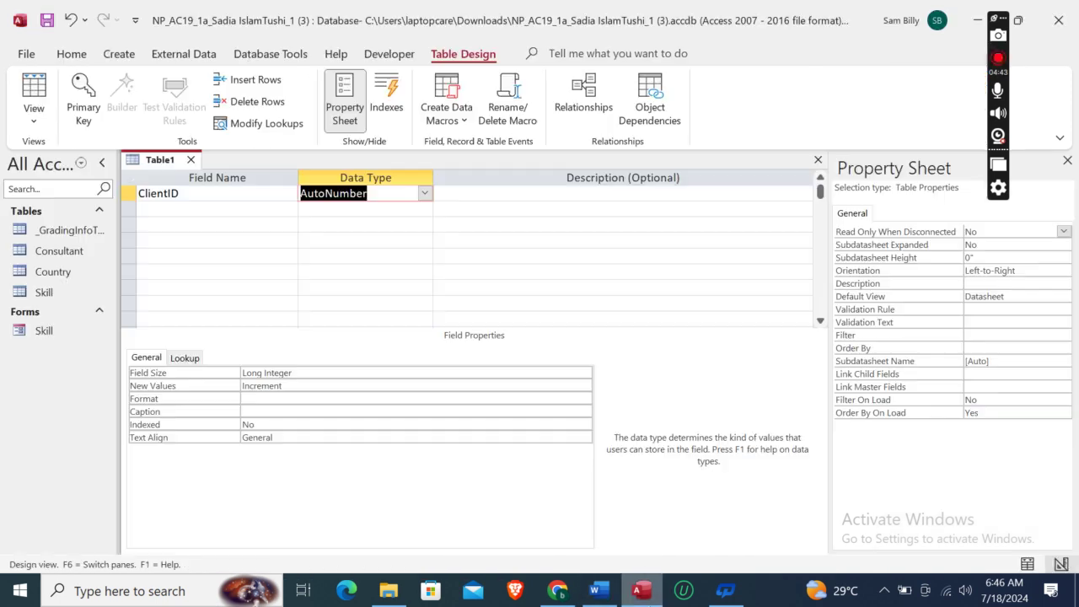
- Set the ClientID row as the table's primary key
click(128, 196)
right_click(127, 197)
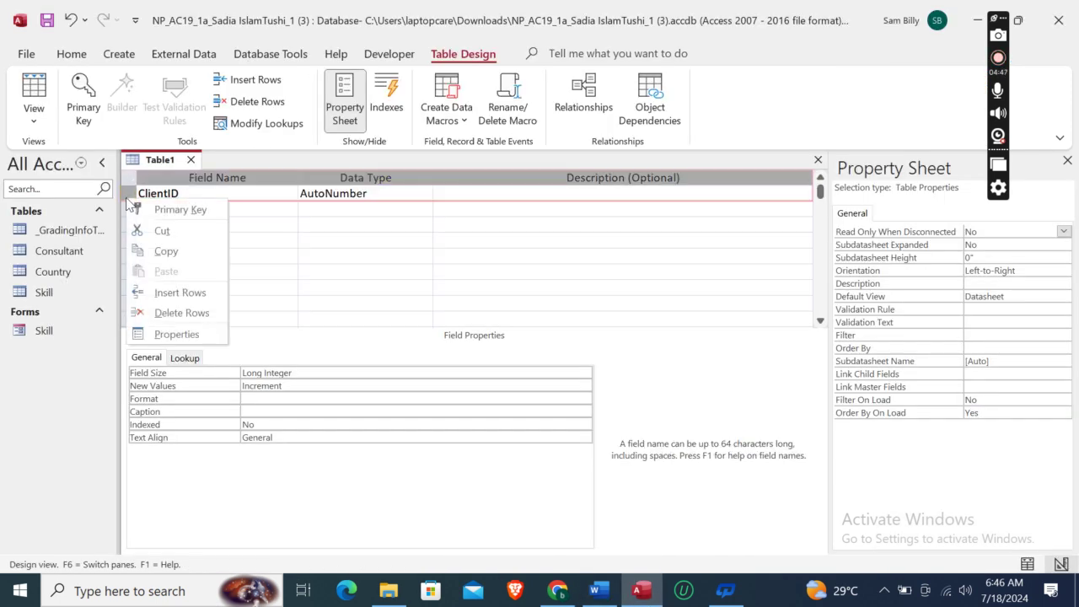
click(156, 208)
click(426, 271)
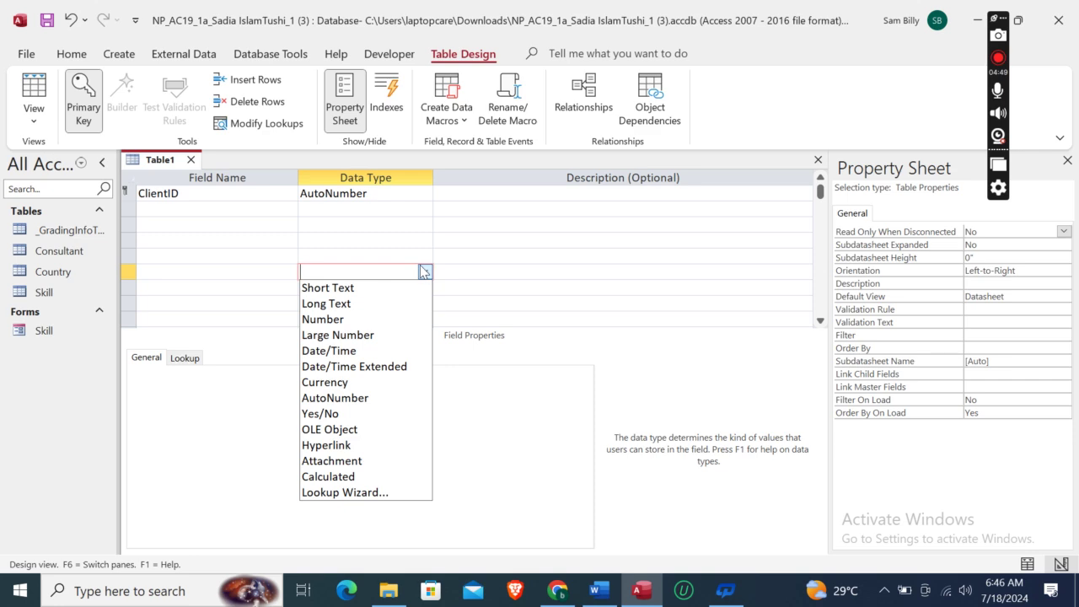
click(480, 251)
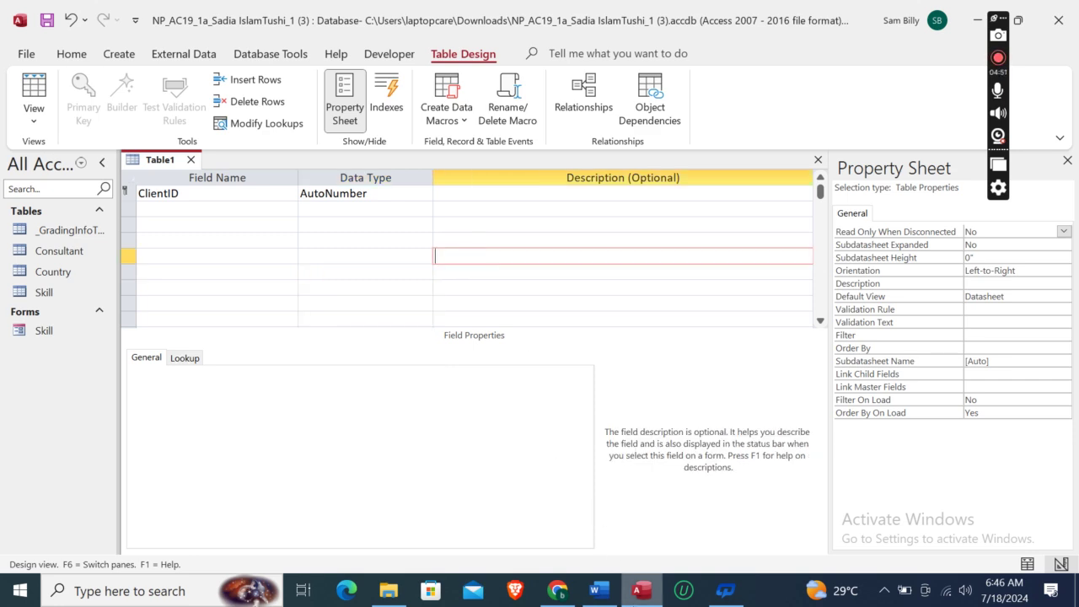
- Copy the table name Client from the Word instructions
click(598, 590)
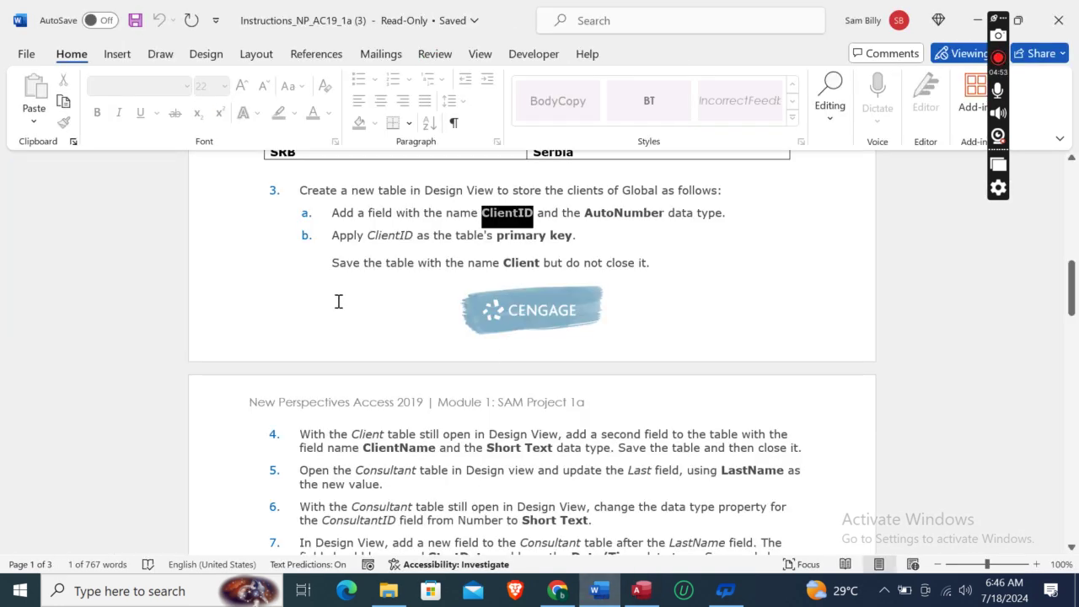
click(504, 263)
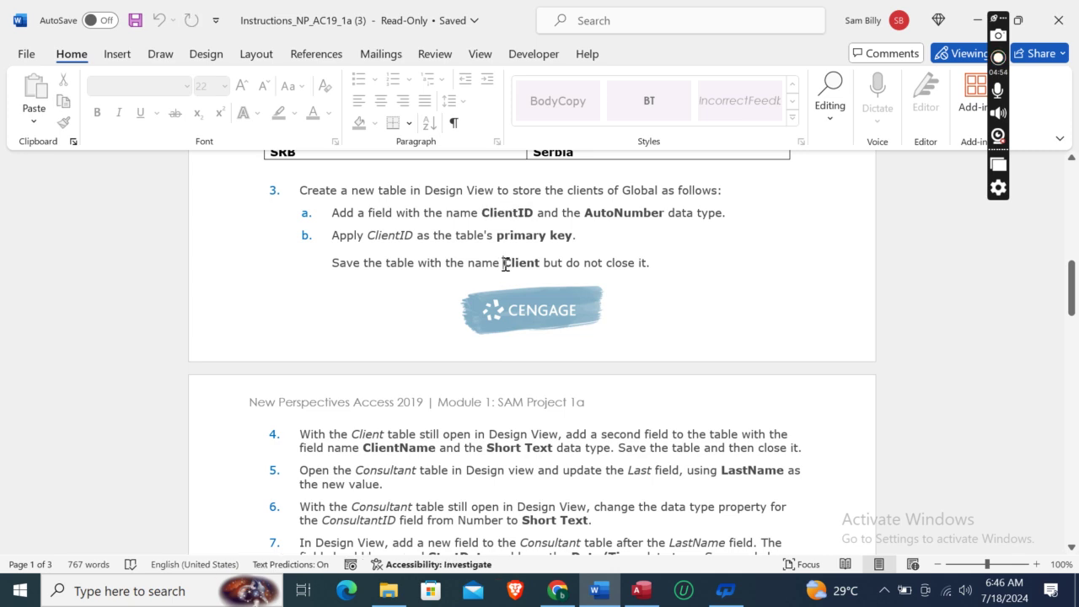
key(shift+Right)
key(shift+Right)
key(shift+Right)
key(shift+Right)
key(shift+Right)
key(shift+Right)
key(ctrl+c)
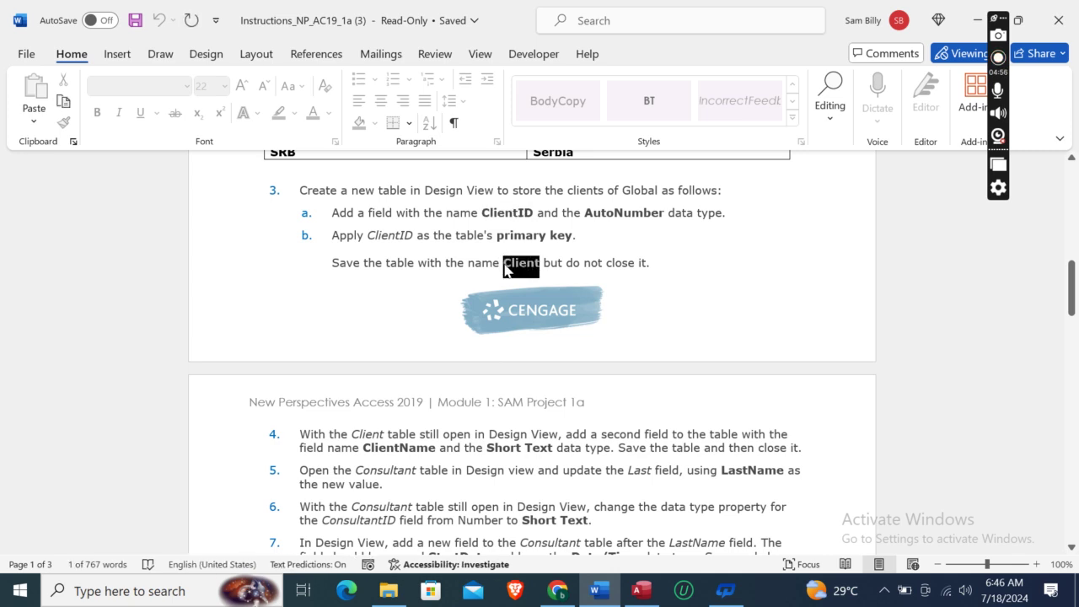
click(641, 590)
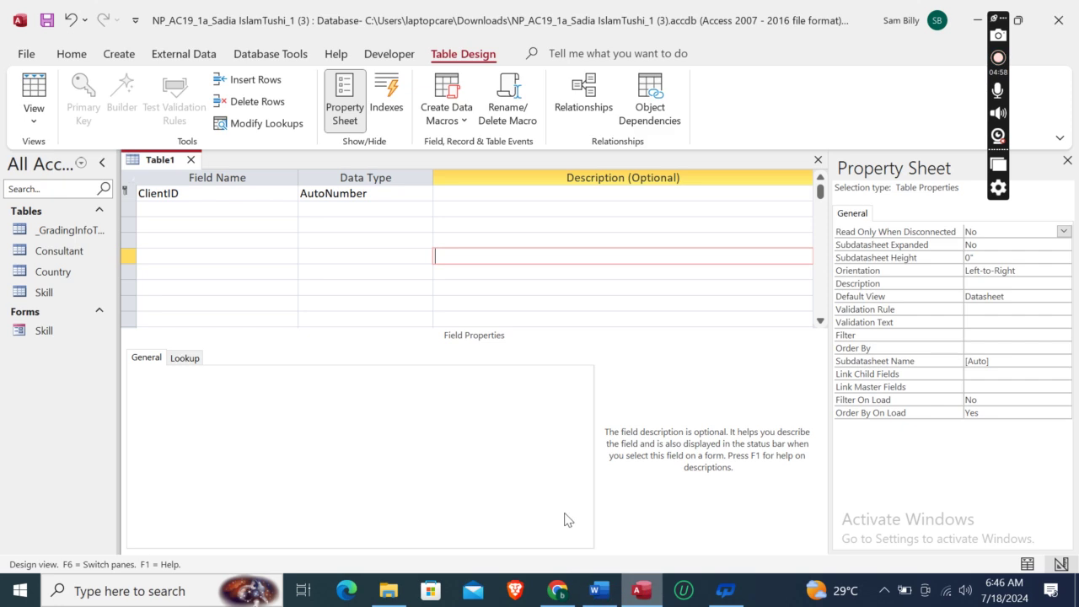
- Save Table1 as 'Client' from the table tab's Save command
right_click(160, 168)
click(187, 167)
key(ctrl+v)
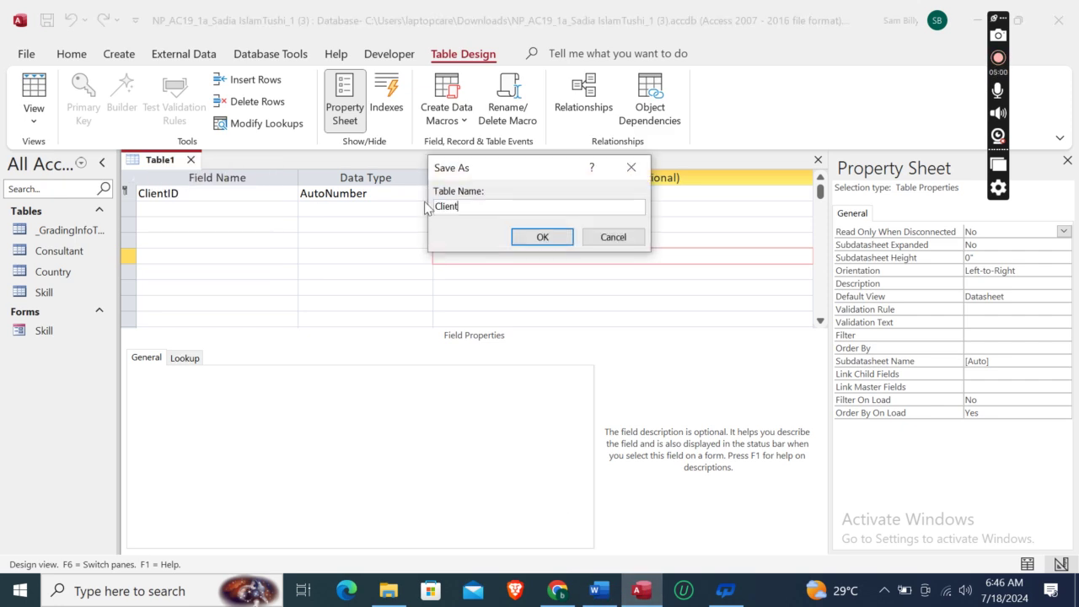
click(552, 239)
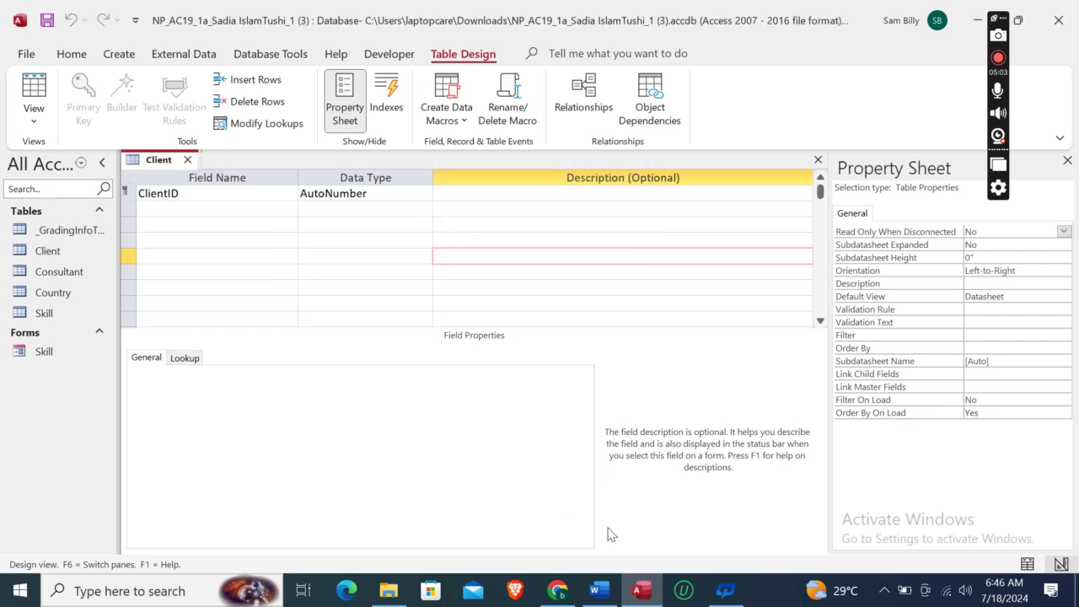
click(599, 590)
mouse_move(1073, 291)
mouse_down()
mouse_move(1076, 485)
mouse_move(1076, 248)
mouse_move(1076, 311)
mouse_up()
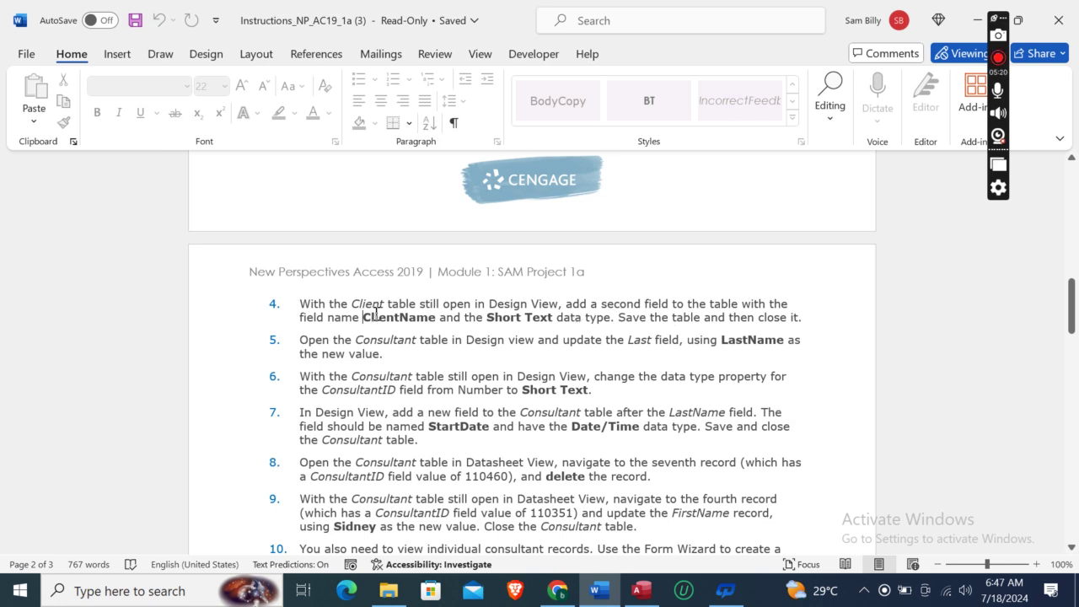
- Add a second field, ClientName, with the default Short Text type
key(shift+Right)
key(shift+Right)
key(shift+Right)
key(shift+Right)
key(shift+Right)
key(shift+Right)
key(shift+Right)
key(shift+Right)
key(shift+Right)
key(shift+Right)
key(ctrl+c)
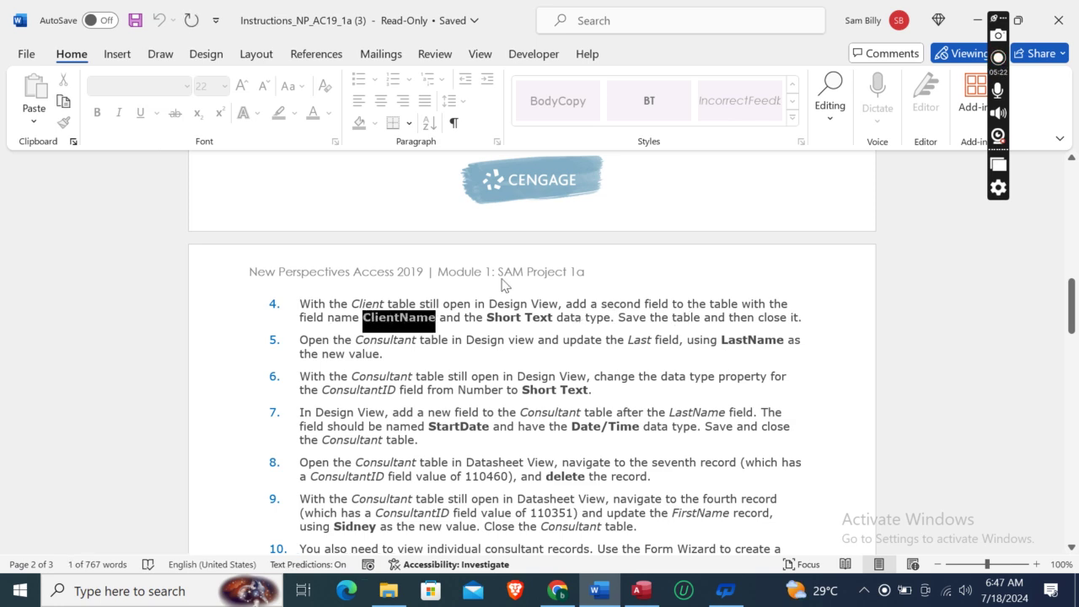
click(642, 590)
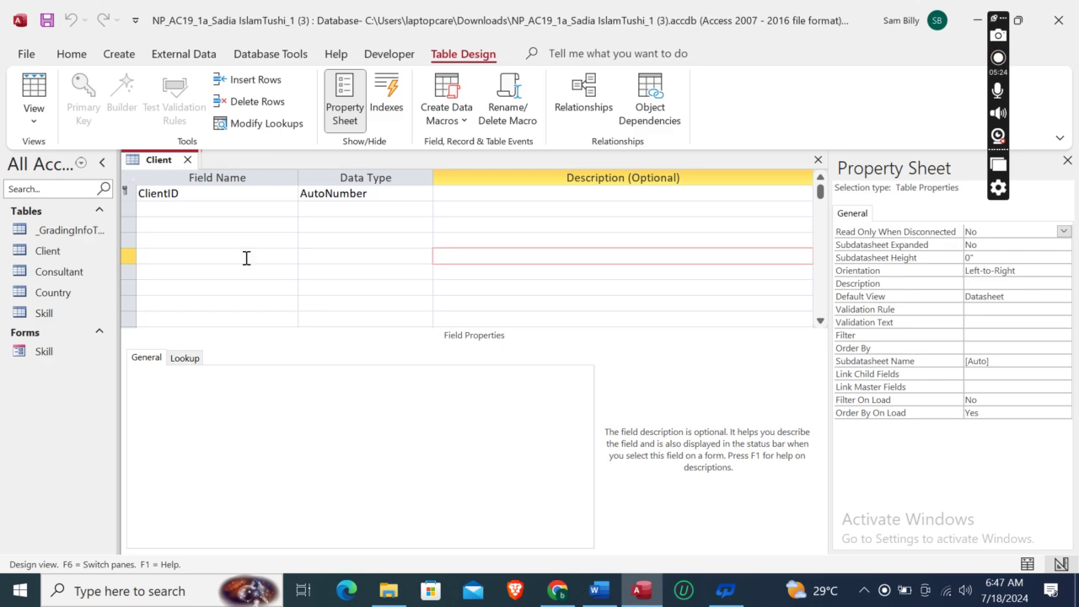
click(193, 211)
key(ctrl+v)
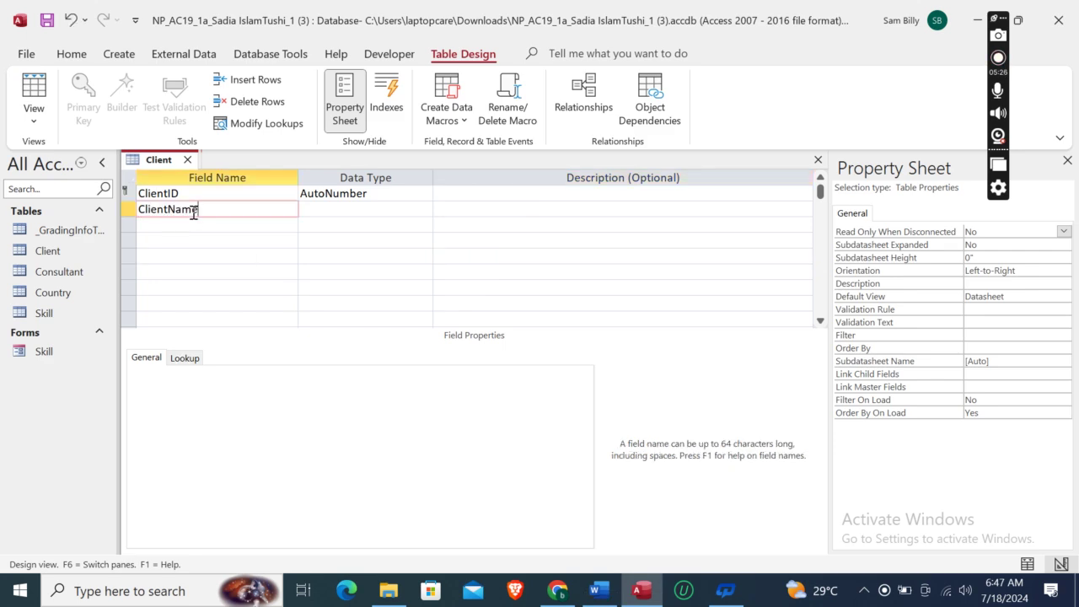
click(330, 210)
- Save and close the Client table
click(595, 590)
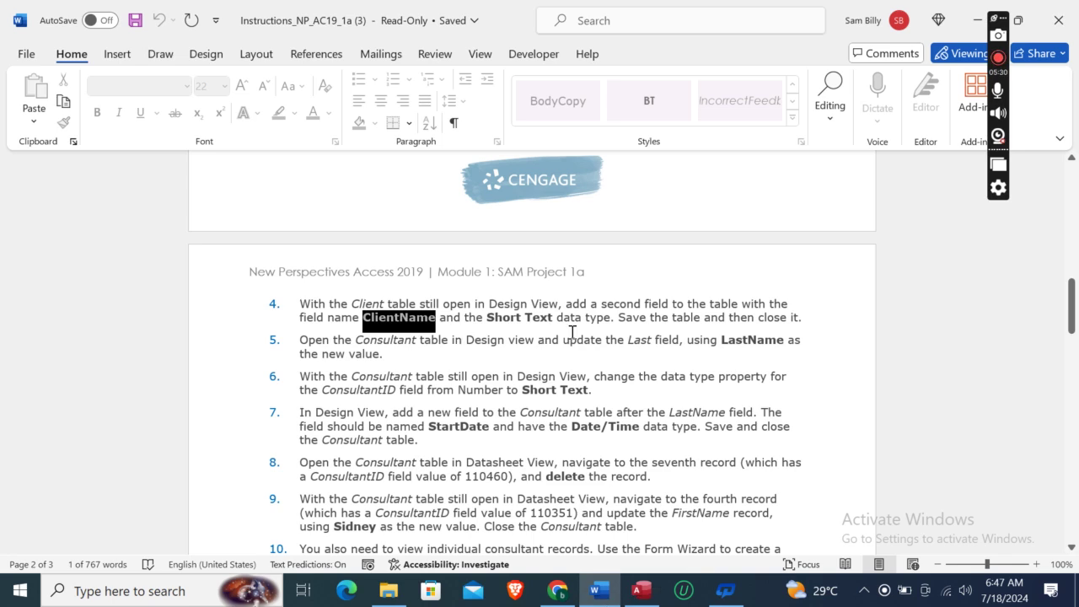
click(642, 590)
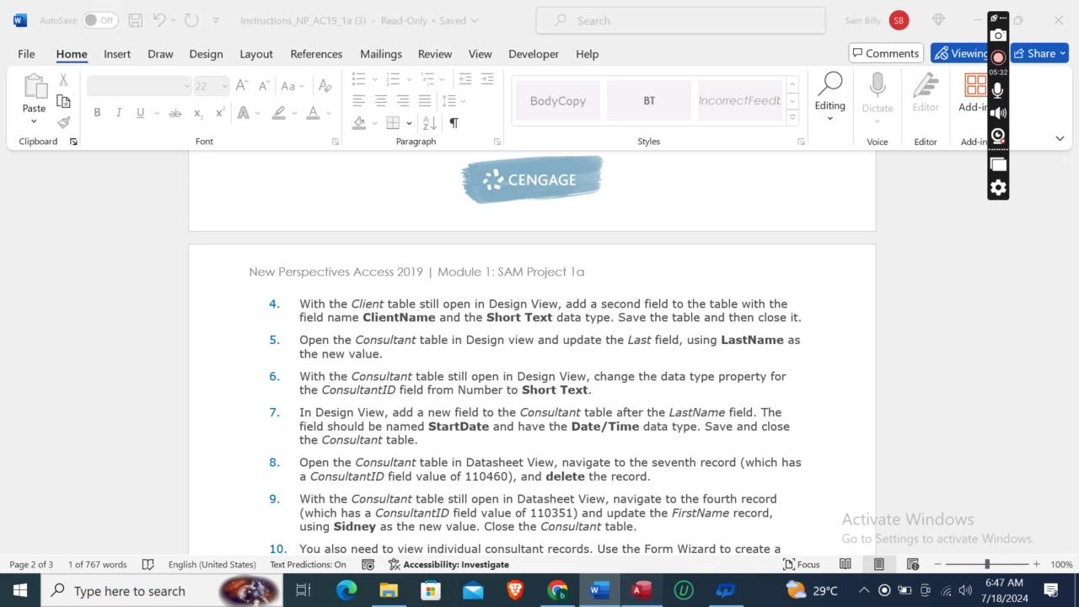
right_click(143, 161)
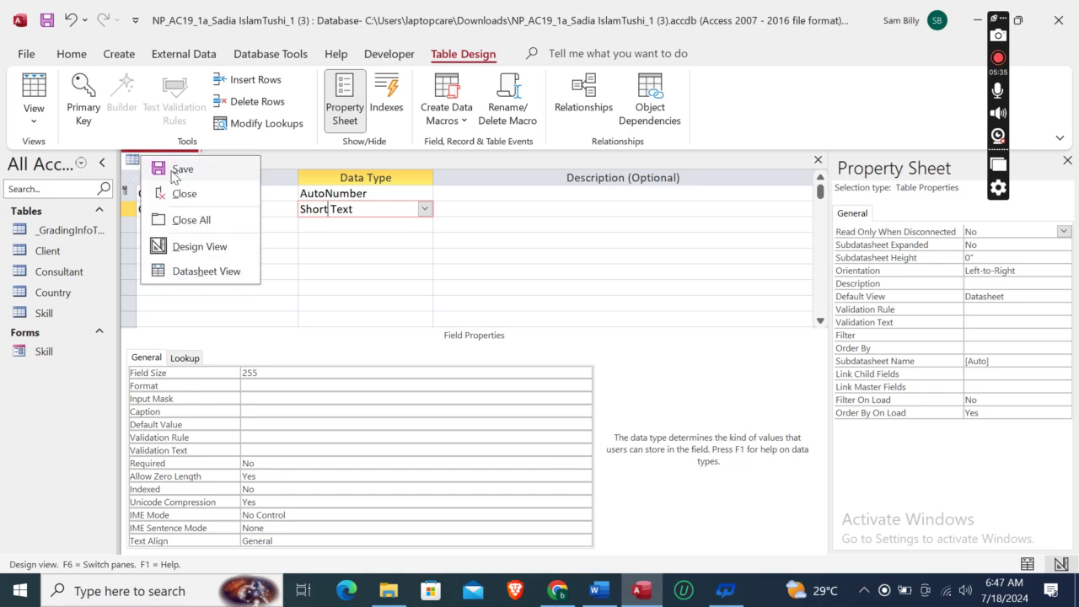
click(171, 168)
click(187, 160)
click(598, 590)
click(273, 369)
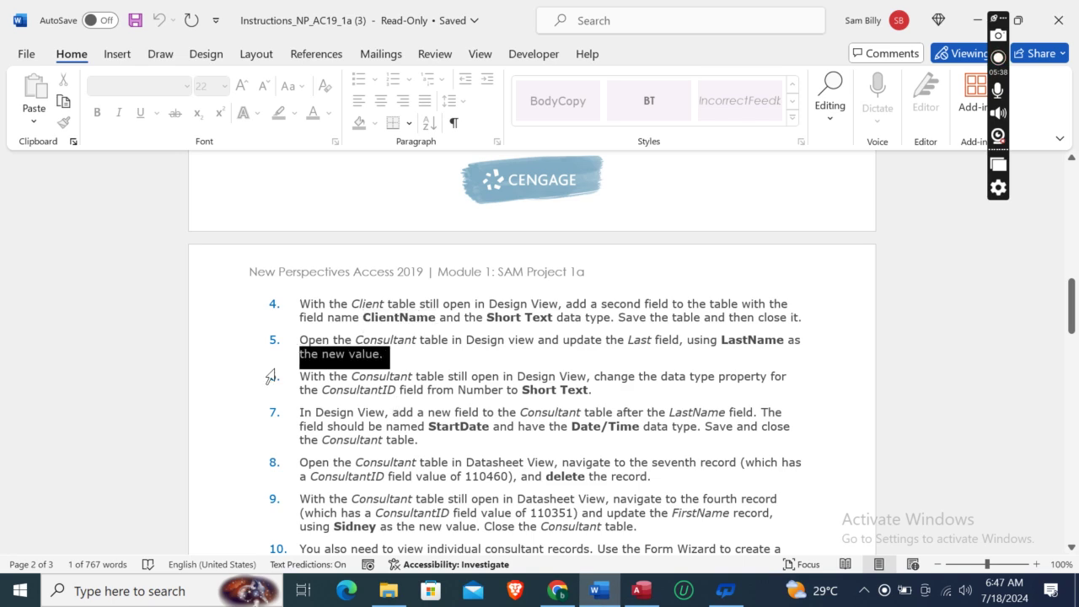
- Clear the text selection in the Word instructions and scroll back to the top of the document
click(395, 422)
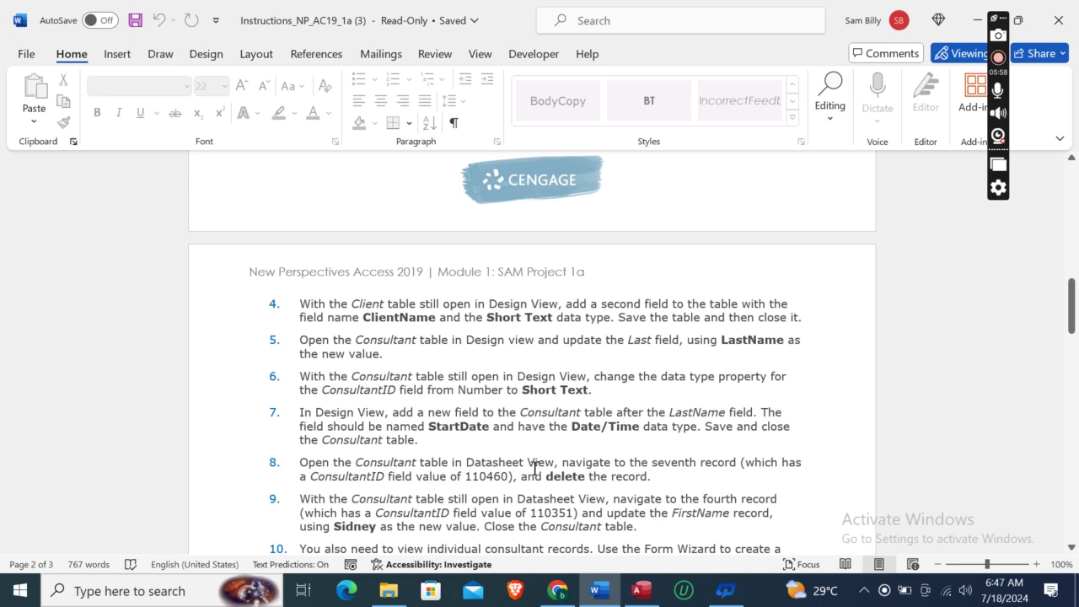
drag(1071, 313, 1075, 195)
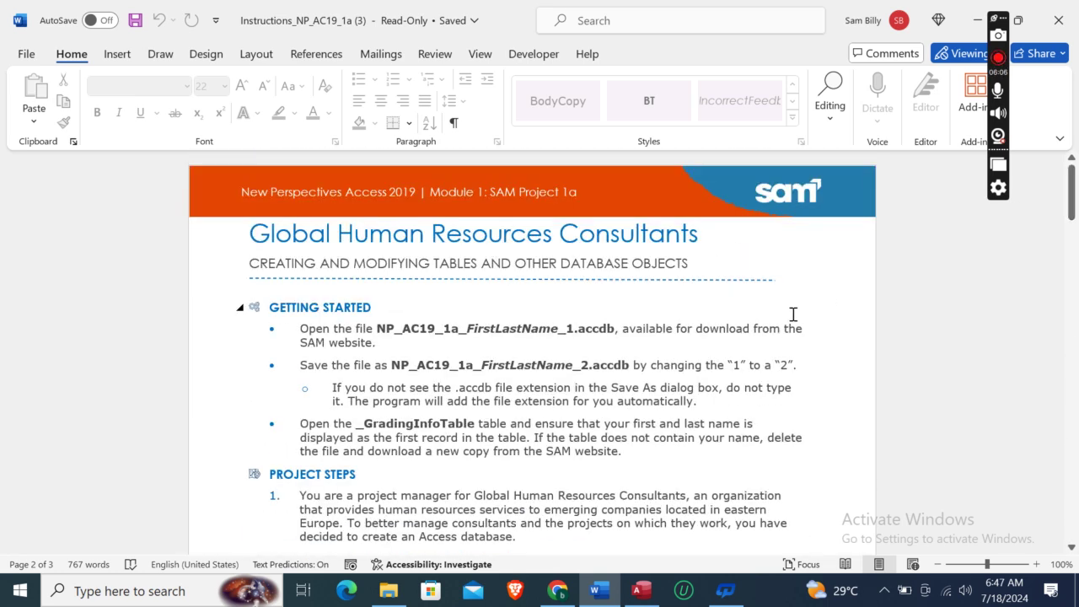